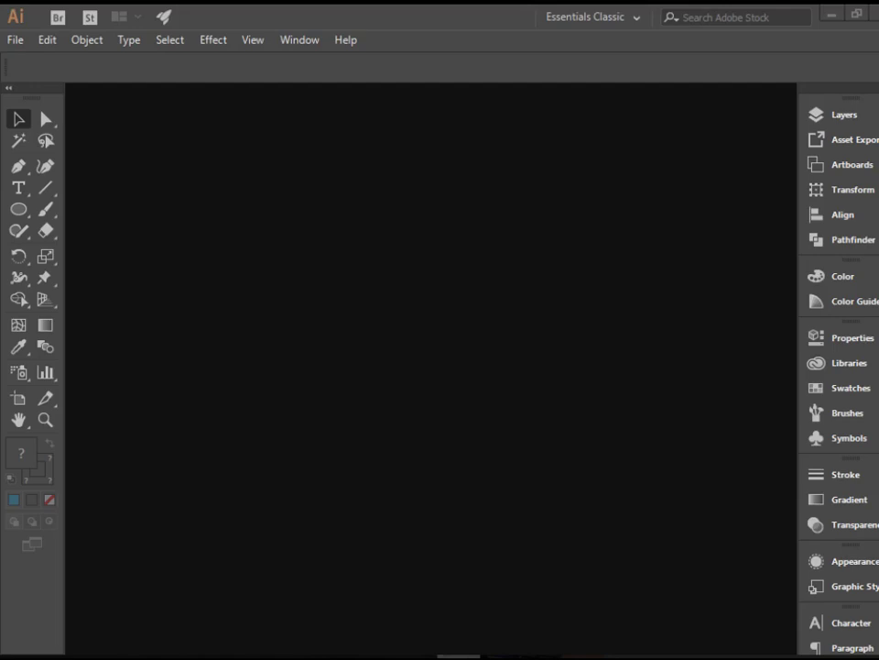
Create a new blank landscape Letter document, 11 x 8.5 in
left_click(14, 39)
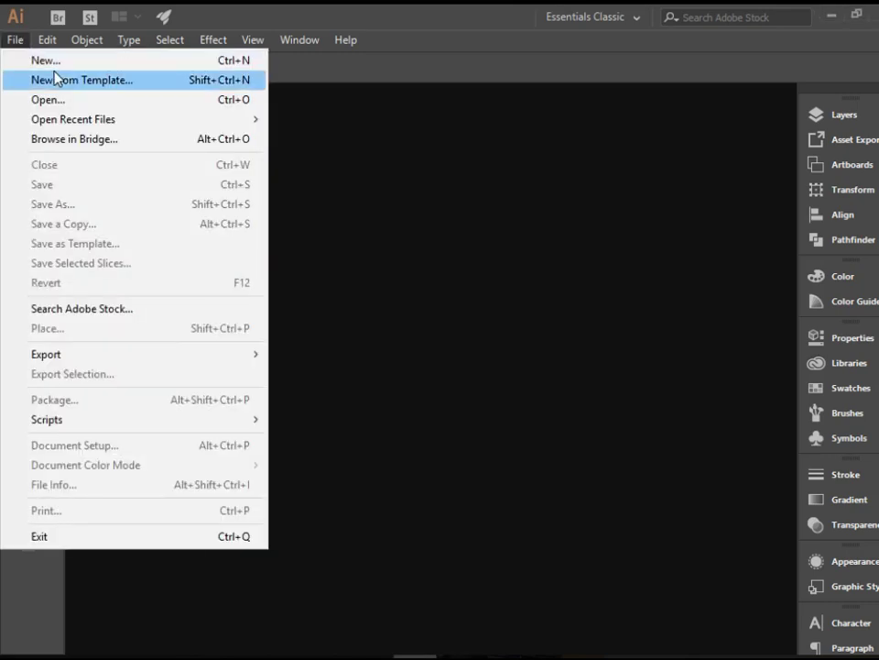
left_click(50, 60)
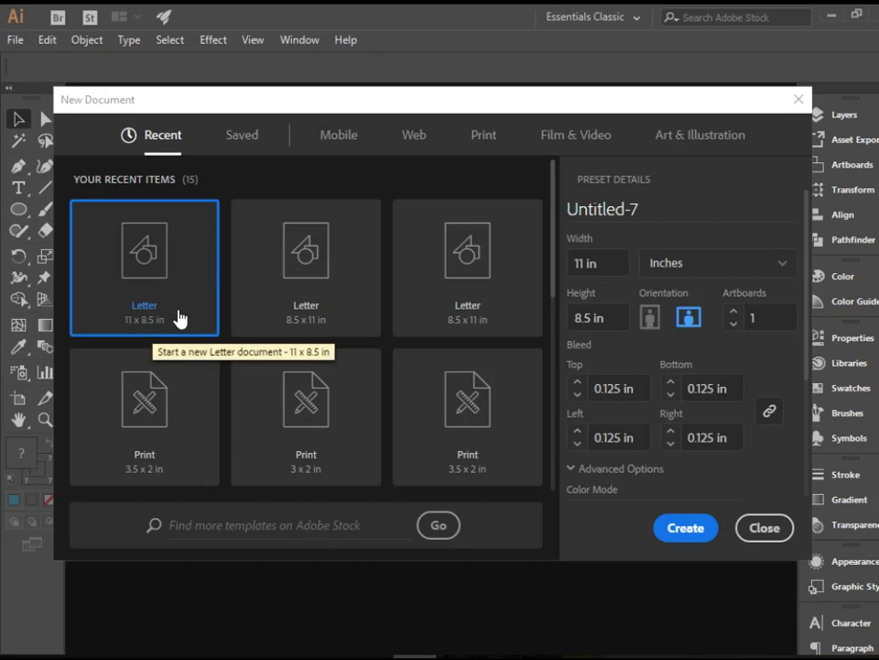
left_click(694, 321)
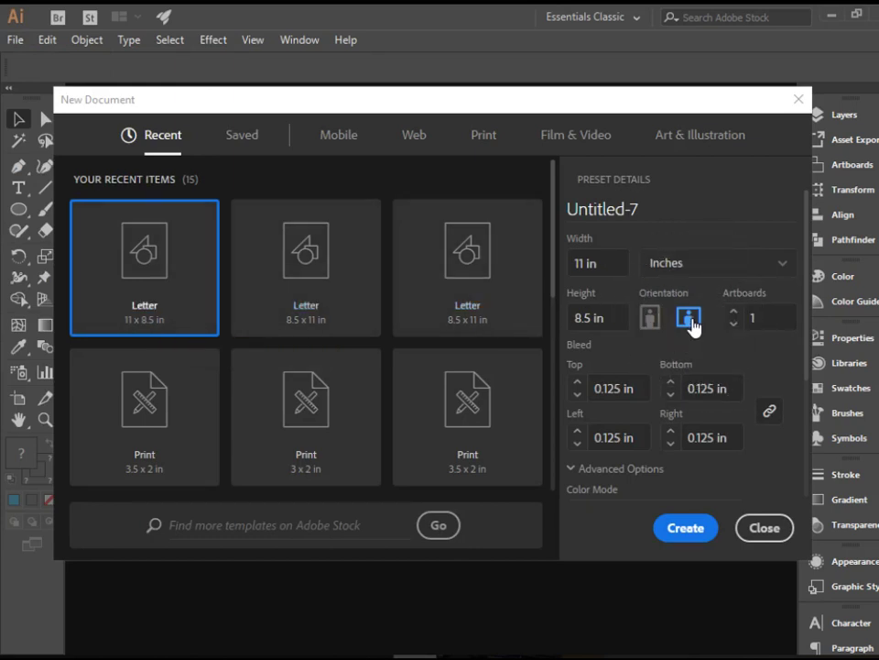
left_click(682, 530)
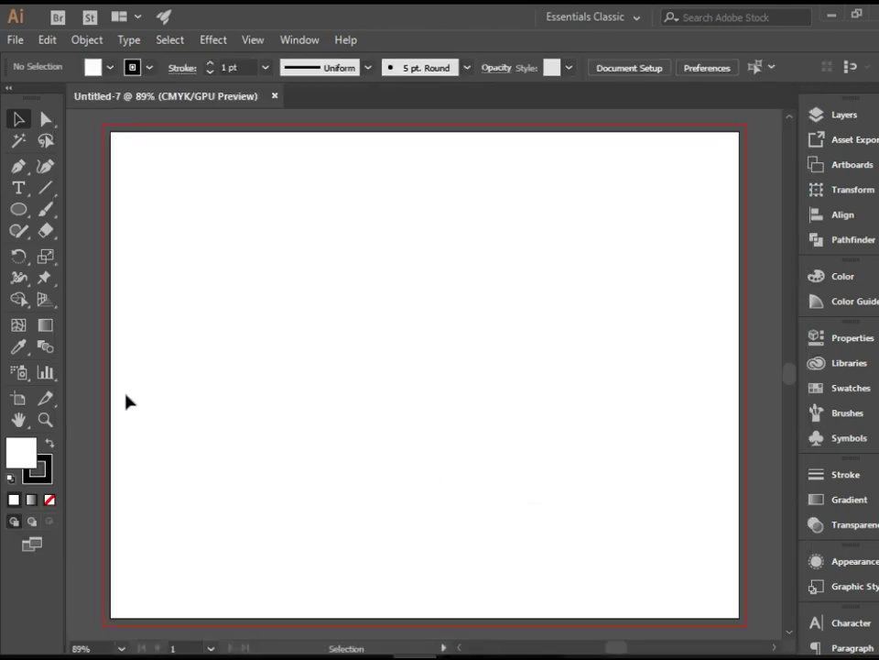
Draw a circle in the upper-left of the artboard with the Ellipse tool
left_click(18, 209)
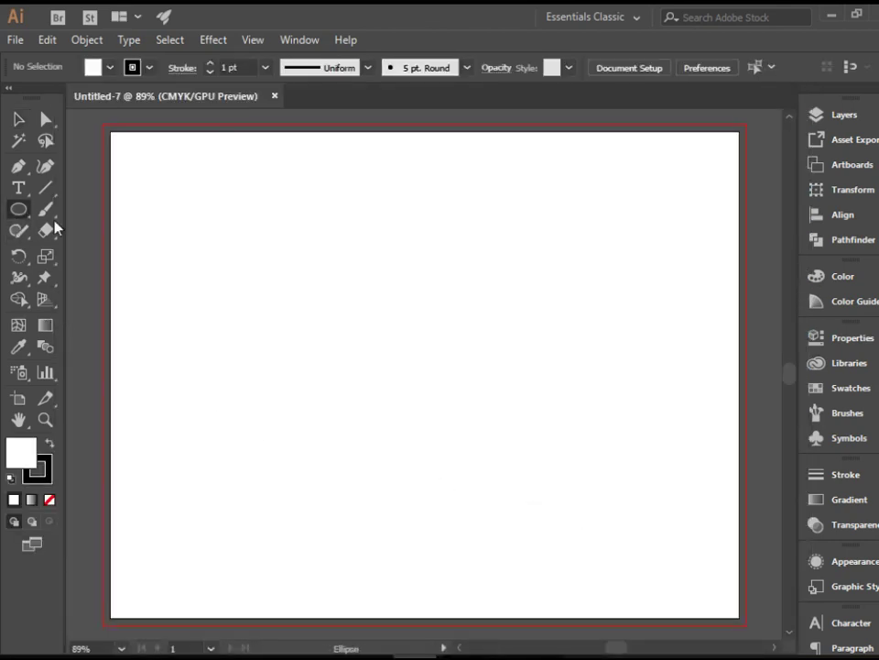
mouse_move(249, 220)
left_mouse_down()
mouse_move(340, 290)
mouse_move(342, 310)
left_mouse_up()
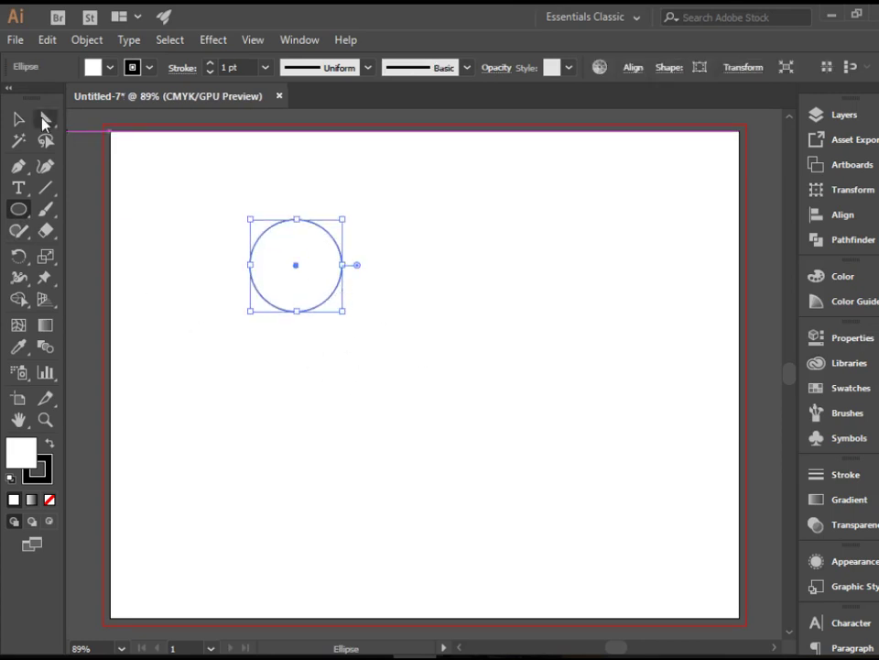
left_click(19, 120)
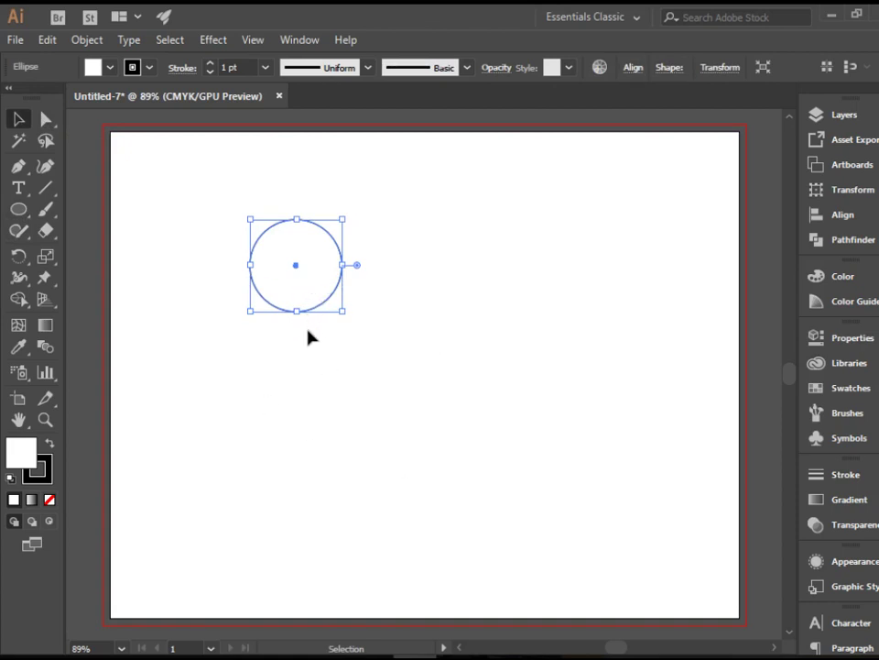
Give the circle an orange fill and no stroke, then deselect it
left_click(108, 68)
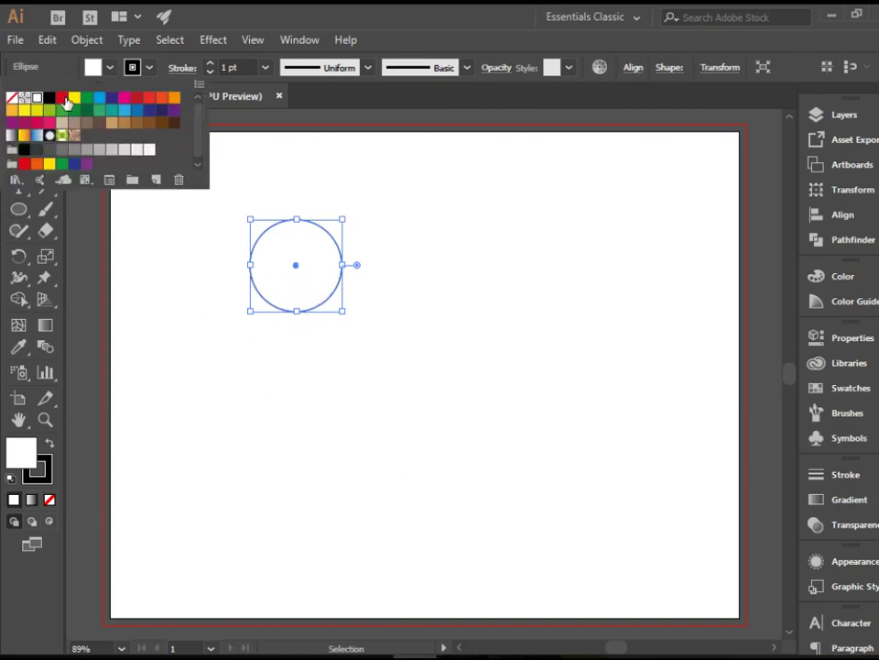
left_click(13, 110)
left_click(152, 70)
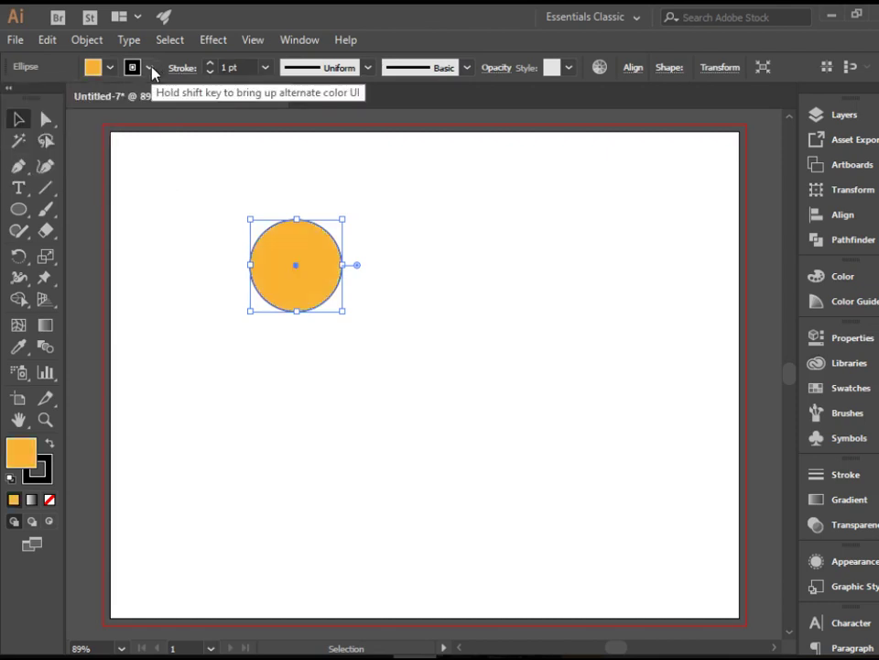
left_click(150, 71)
left_click(12, 97)
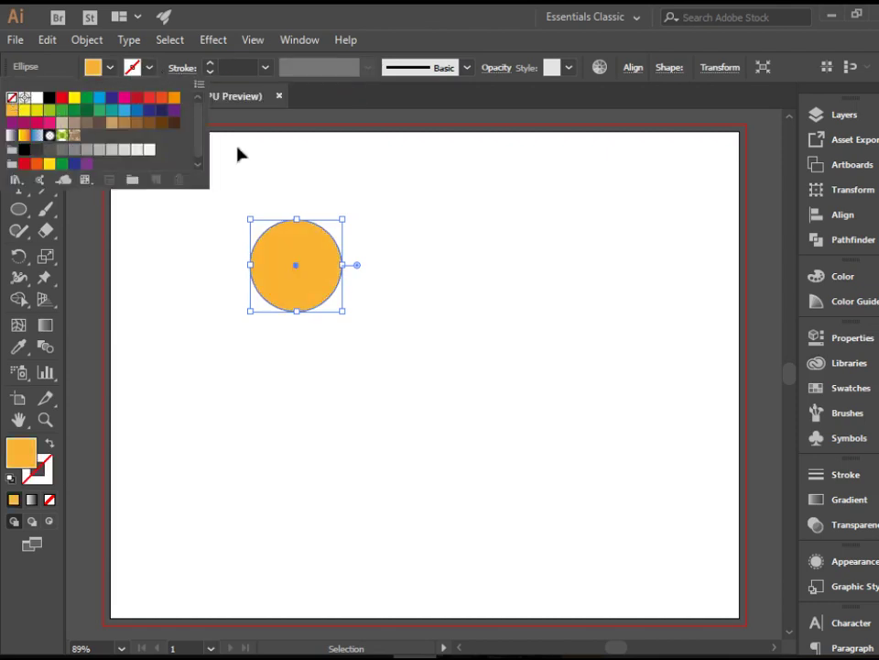
left_click(292, 151)
left_click(461, 385)
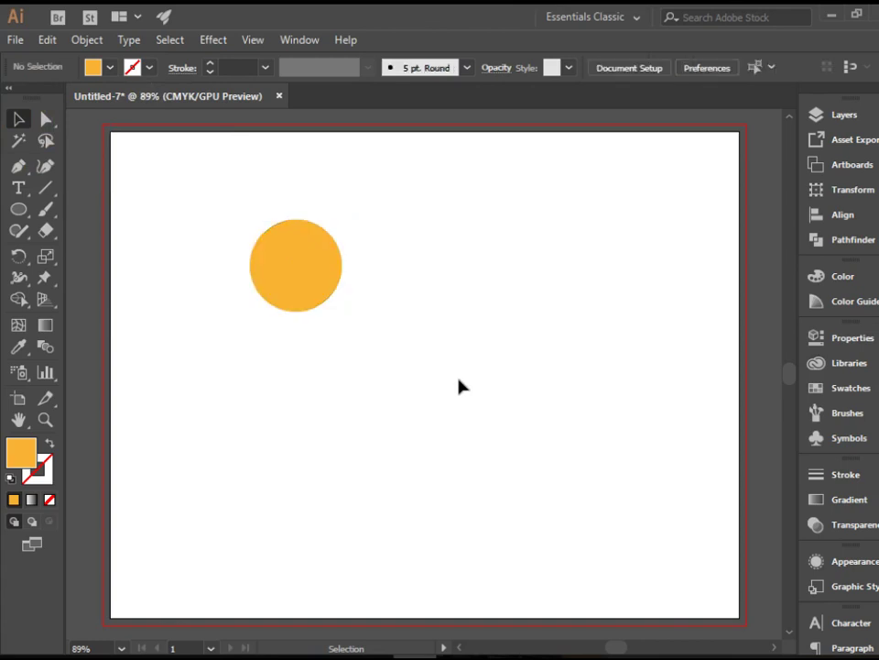
Duplicate the orange circle into three more copies
left_click(310, 299)
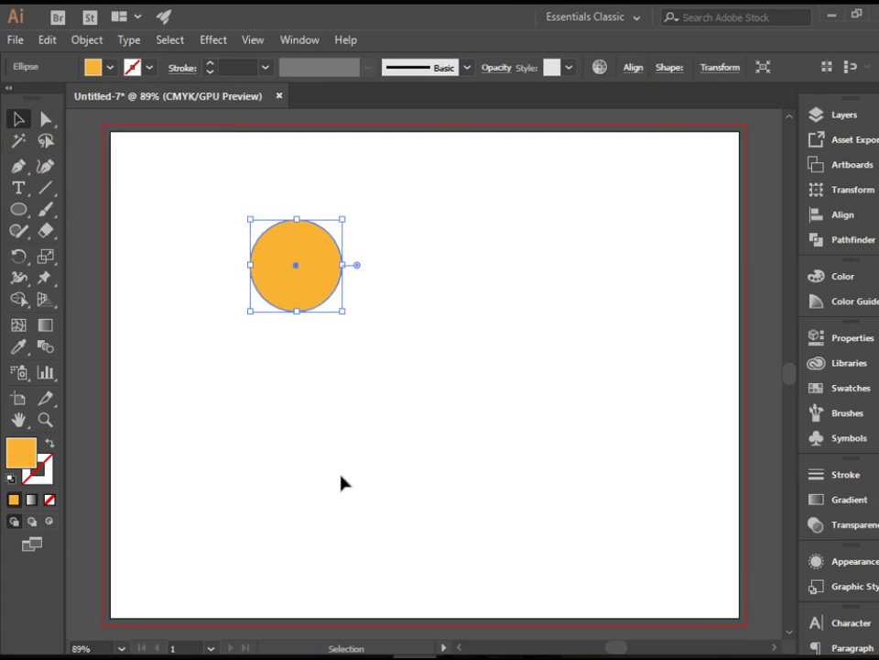
key("a")
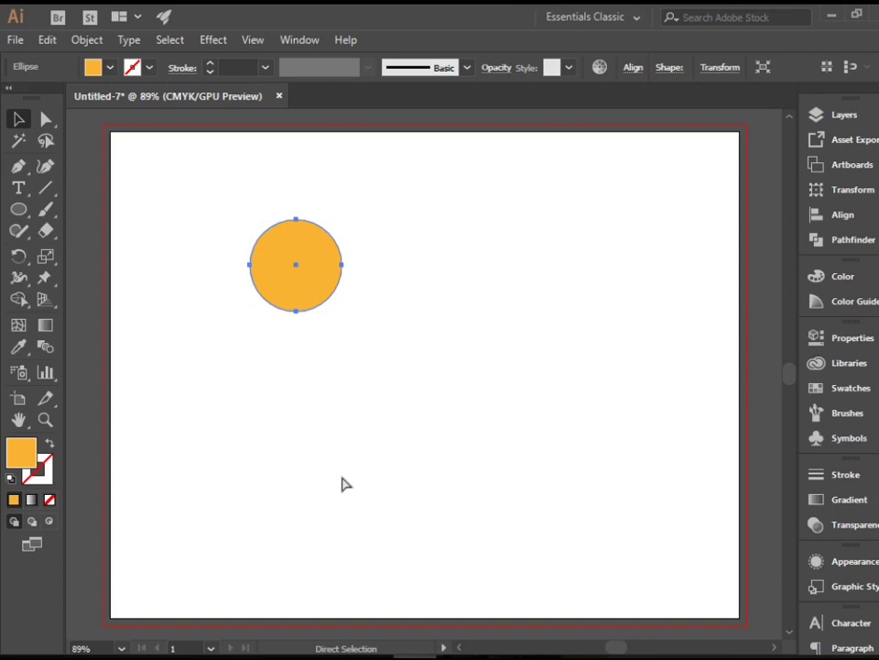
key("ctrl+v")
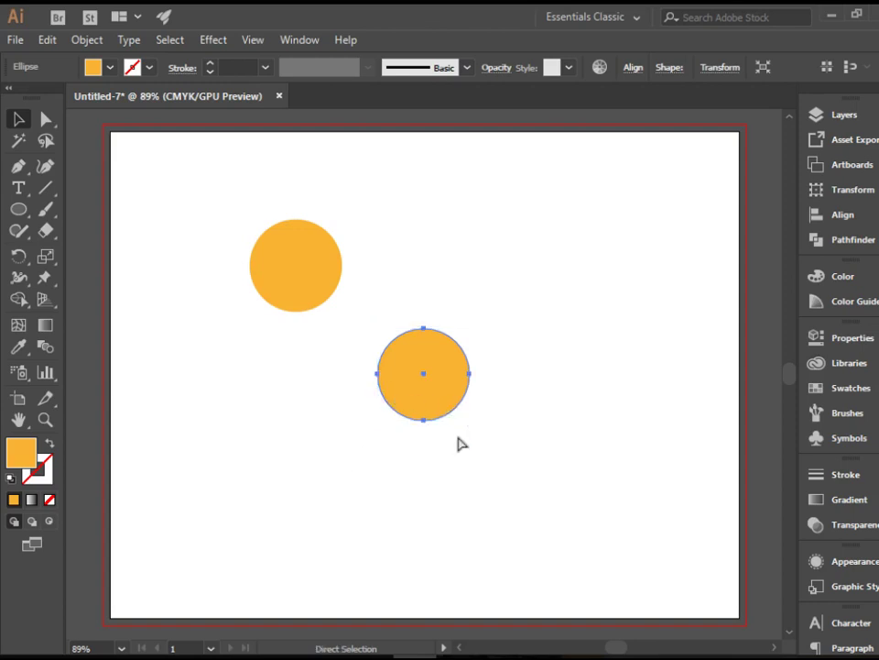
left_click_drag(453, 408, 339, 411)
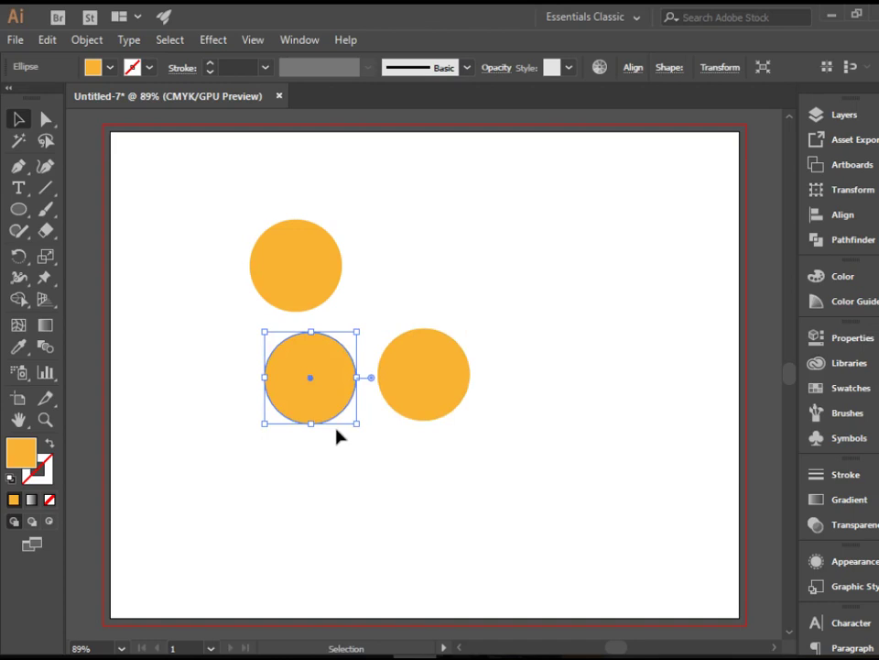
left_click_drag(411, 422, 431, 291)
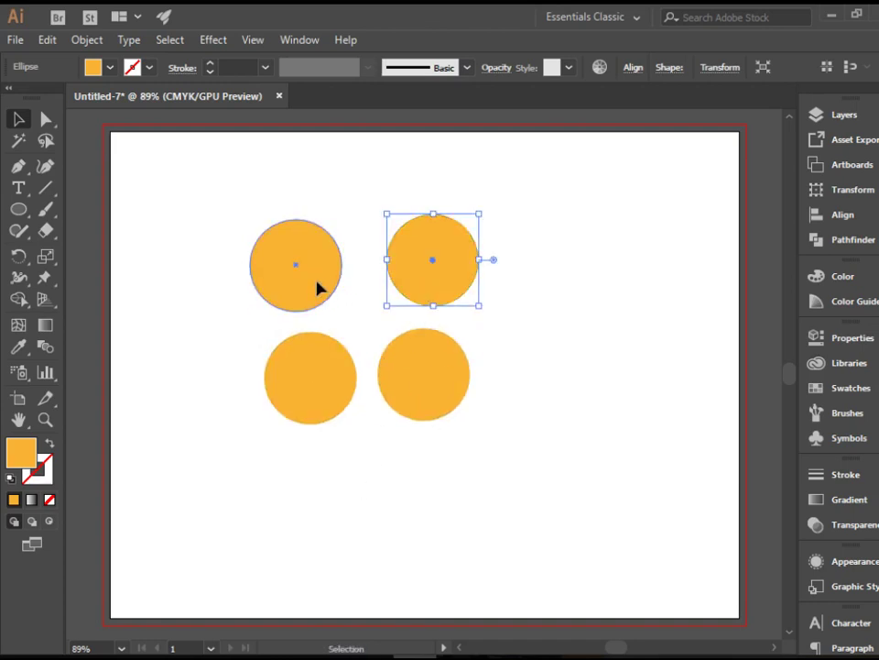
Arrange the four circles into a tight overlapping two-by-two cluster
left_click_drag(317, 288, 363, 287)
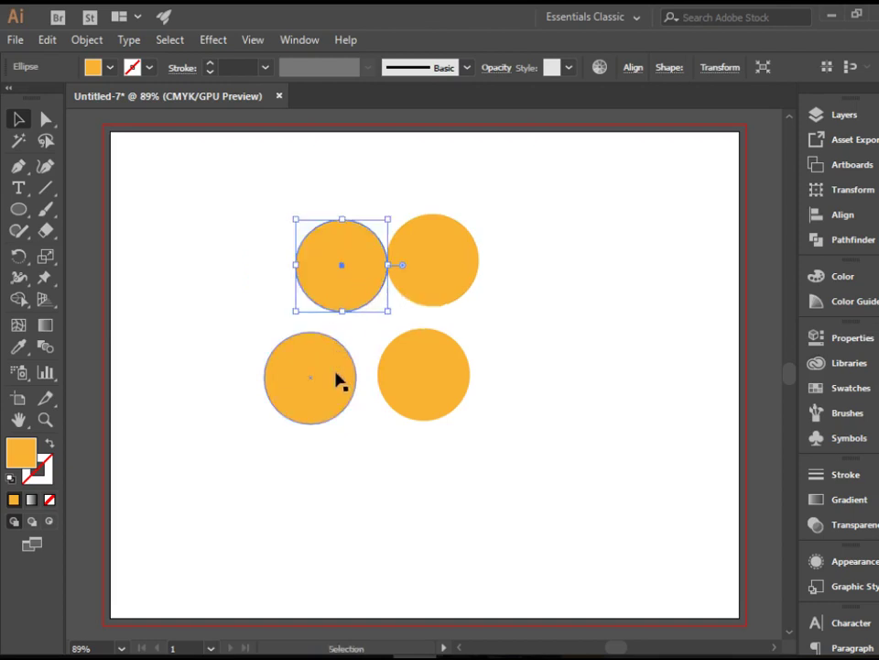
left_click_drag(337, 380, 376, 314)
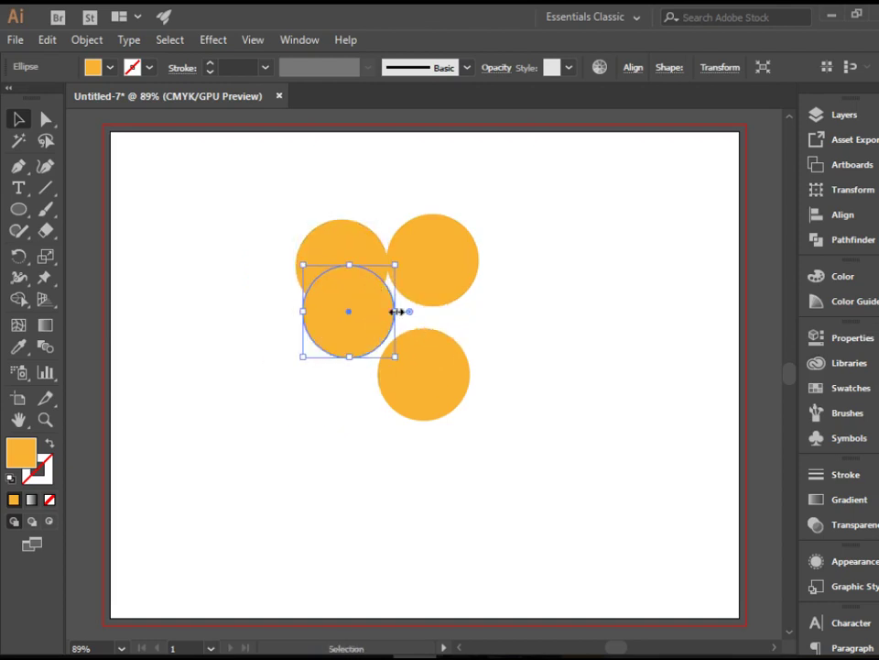
left_click_drag(468, 291, 431, 297)
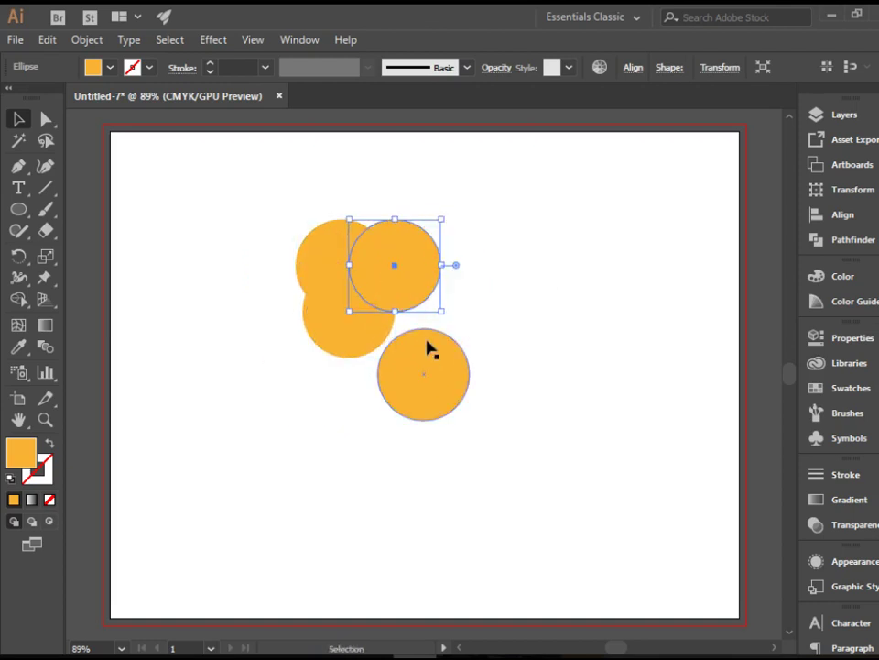
left_click_drag(436, 380, 411, 325)
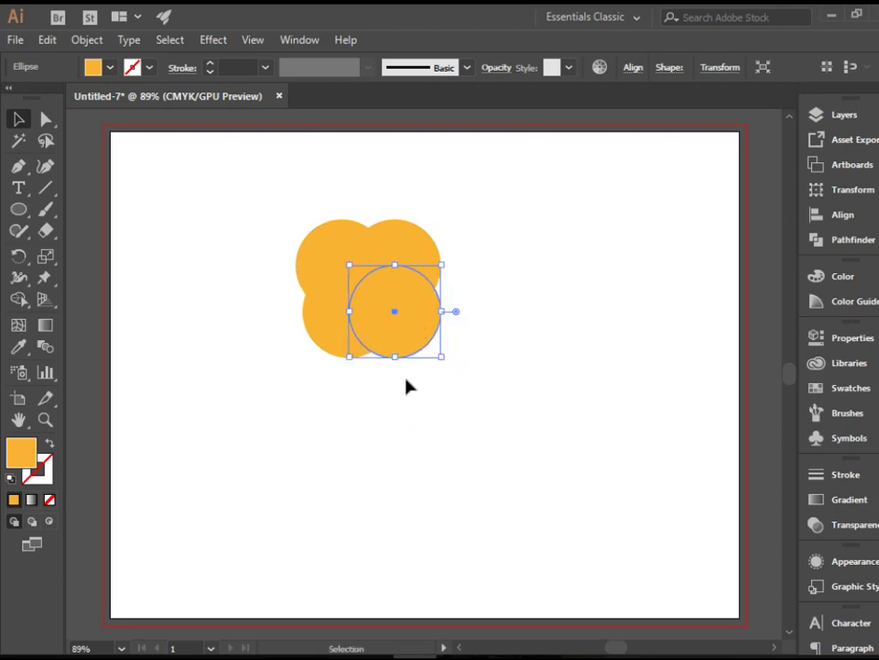
left_click(420, 390)
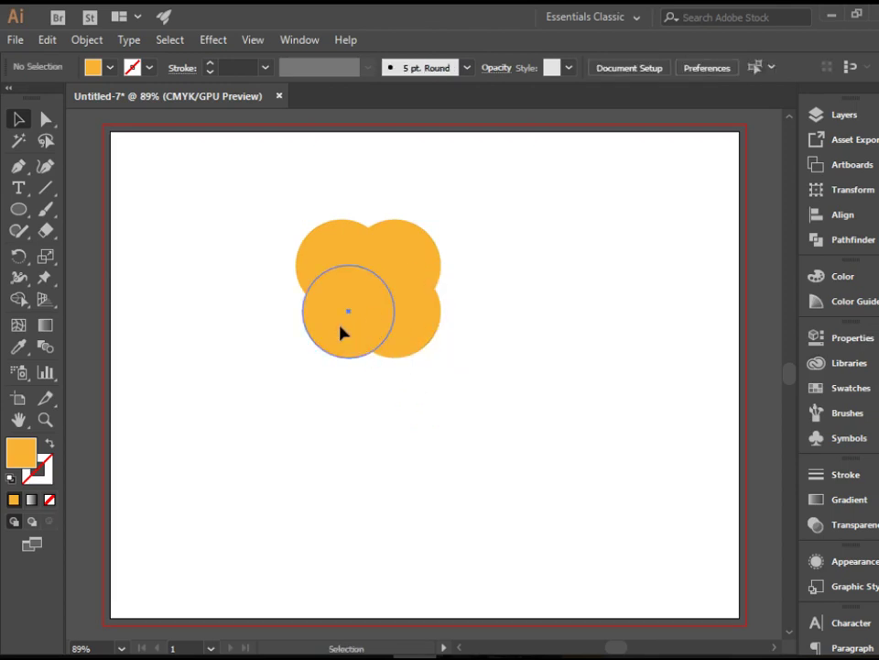
left_click_drag(340, 332, 333, 331)
left_click(470, 345)
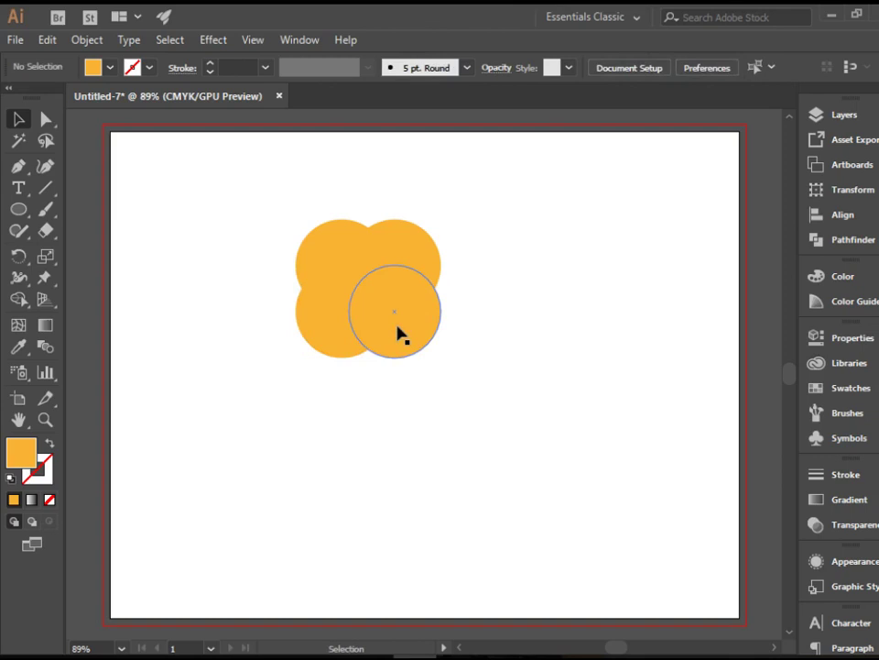
left_click_drag(397, 327, 404, 330)
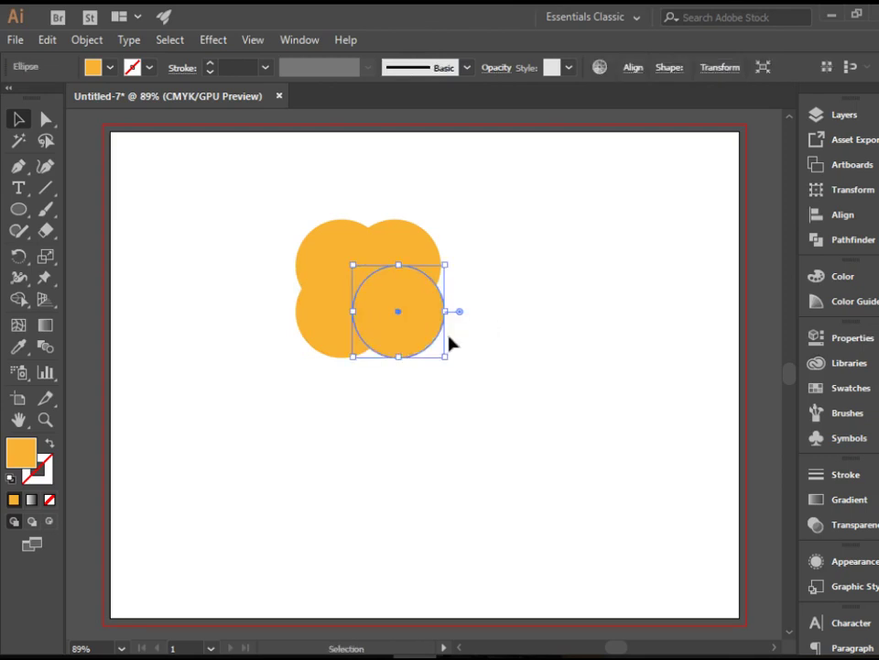
left_click(527, 384)
Select all four circles and delete their four outer regions with Shape Builder
left_click_drag(516, 431, 231, 174)
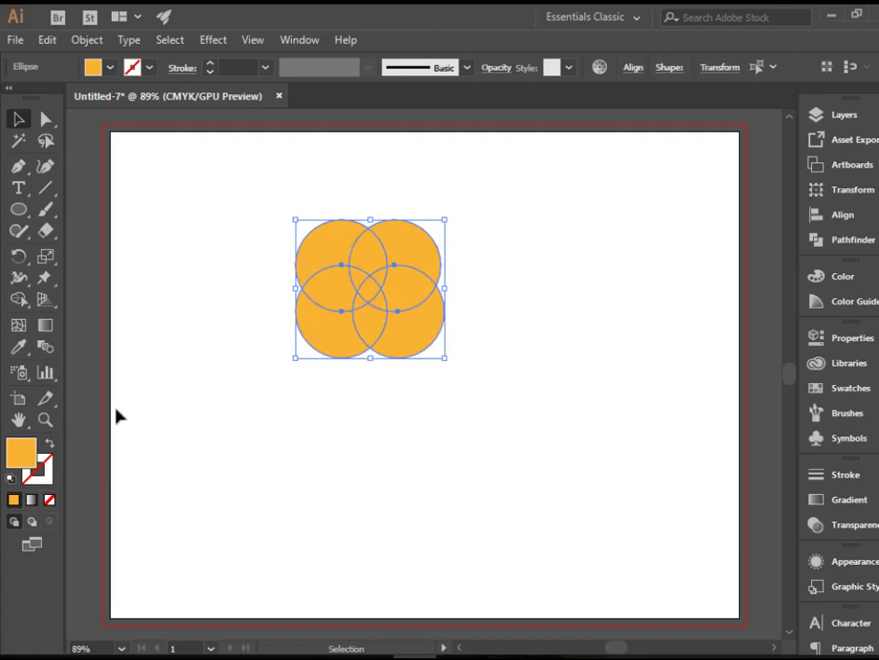
left_click(17, 301)
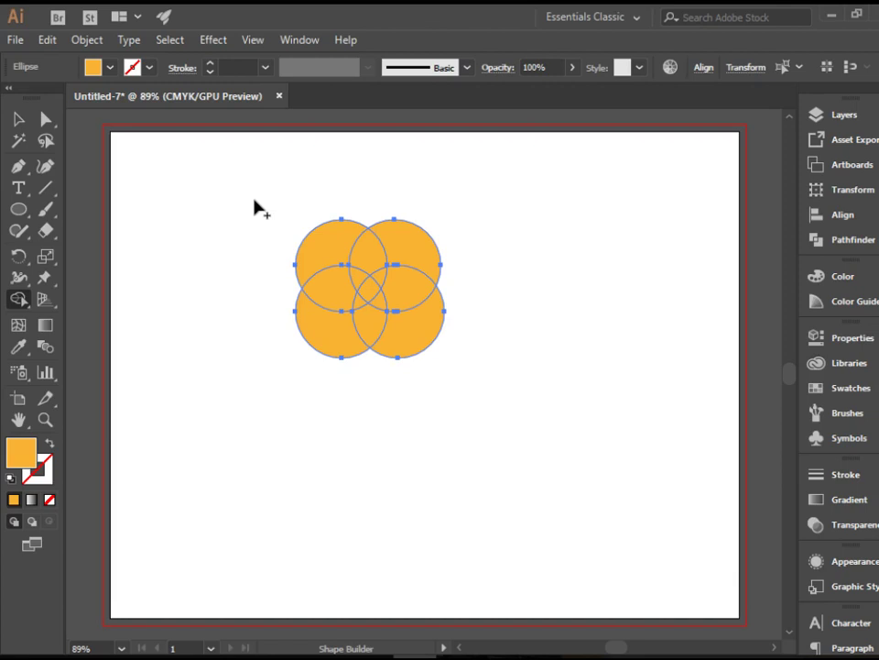
key("alt")
left_click(327, 252, "alt")
left_click(412, 243, "alt")
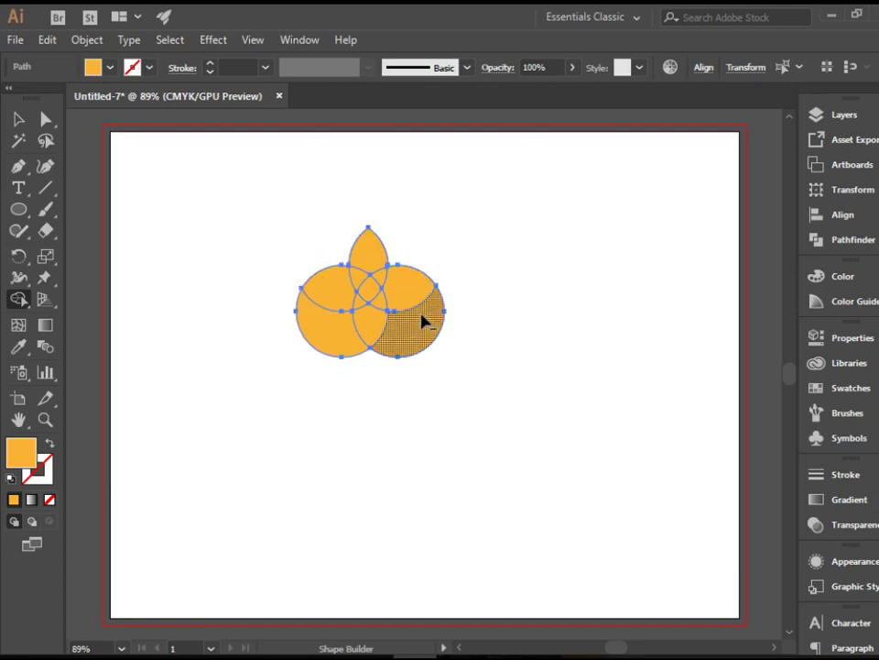
left_click(422, 320, "alt")
left_click(338, 337, "alt")
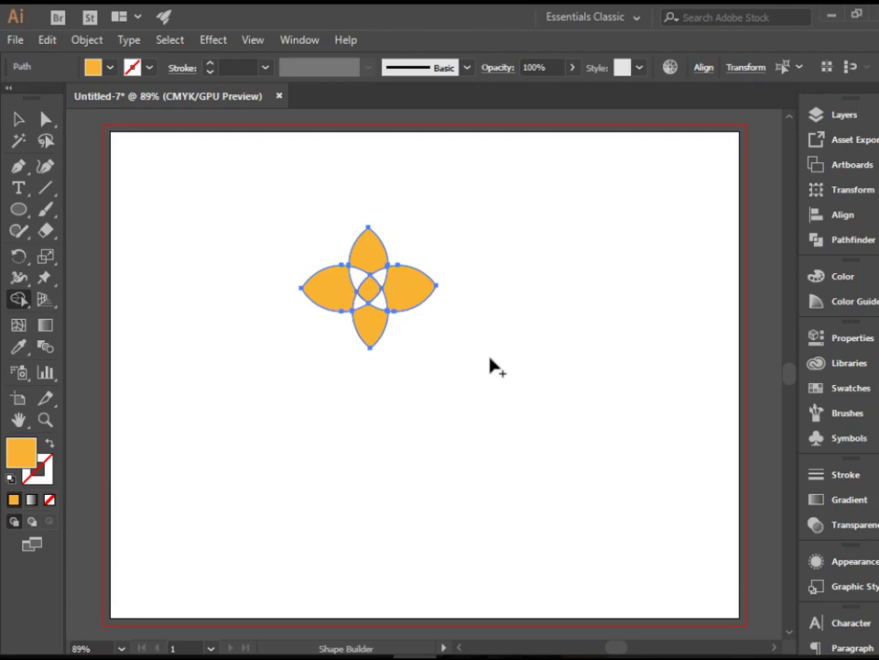
Select the four-petal flower shape and delete it
key("v")
left_click(337, 219)
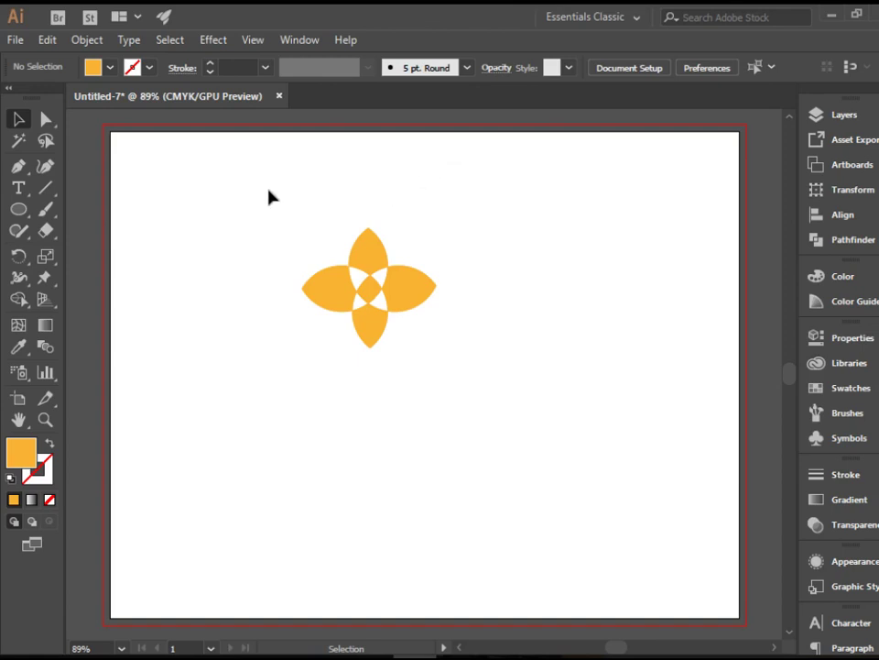
left_click_drag(205, 185, 488, 352)
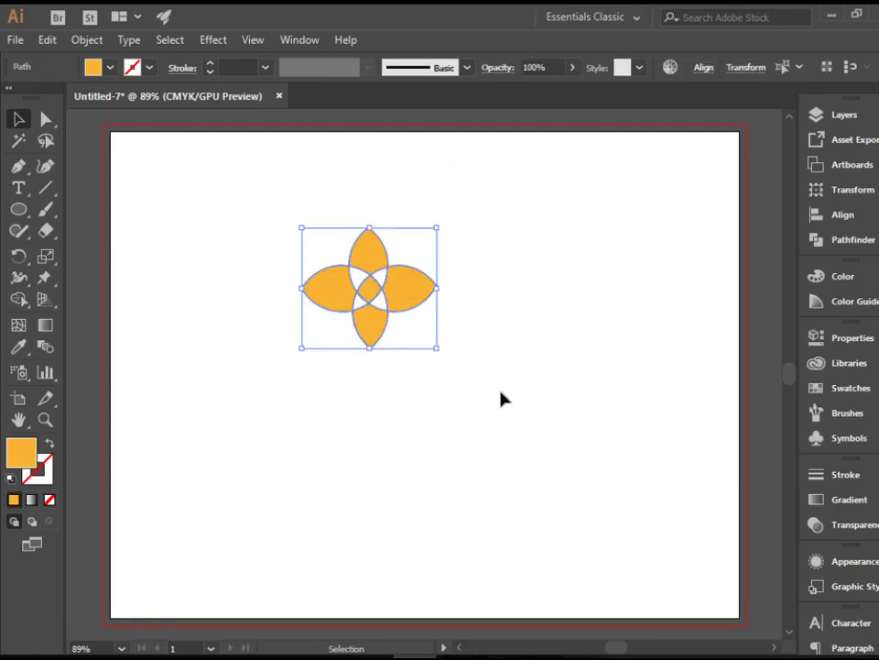
key("Delete")
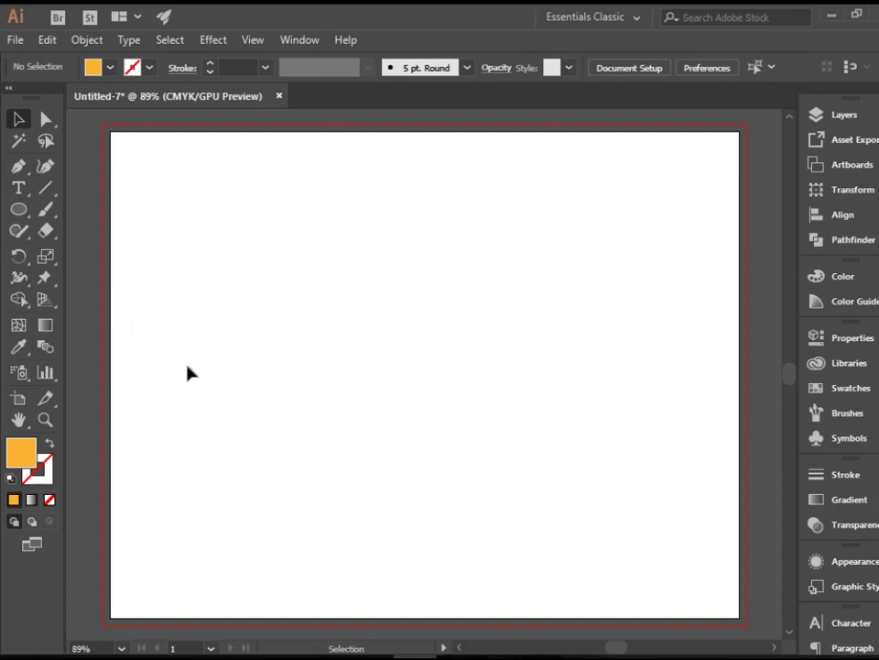
mouse_move(327, 655)
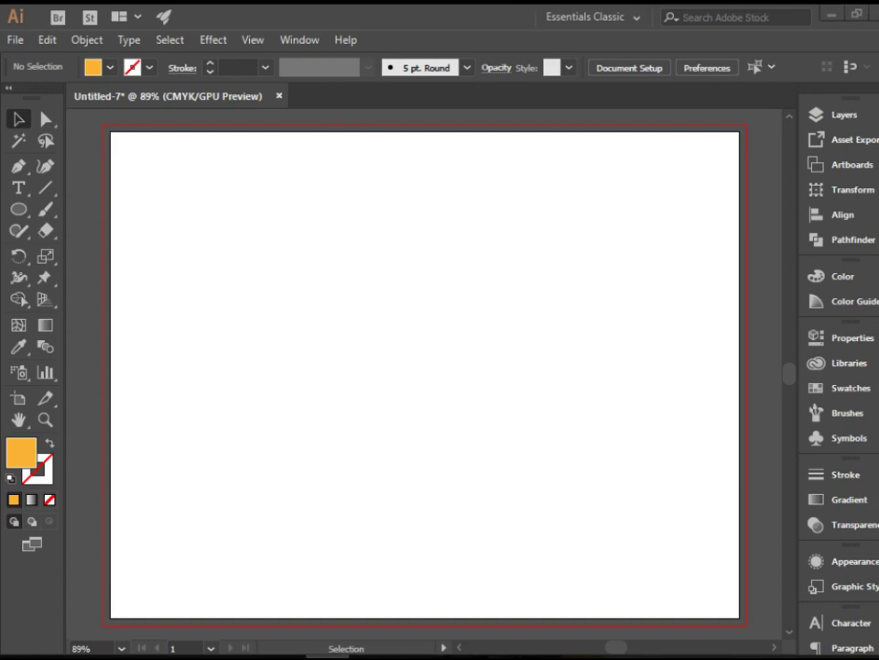
Draw a long orange rectangle, about 3.73 by 0.95 in, near the artboard centre
left_click(18, 208)
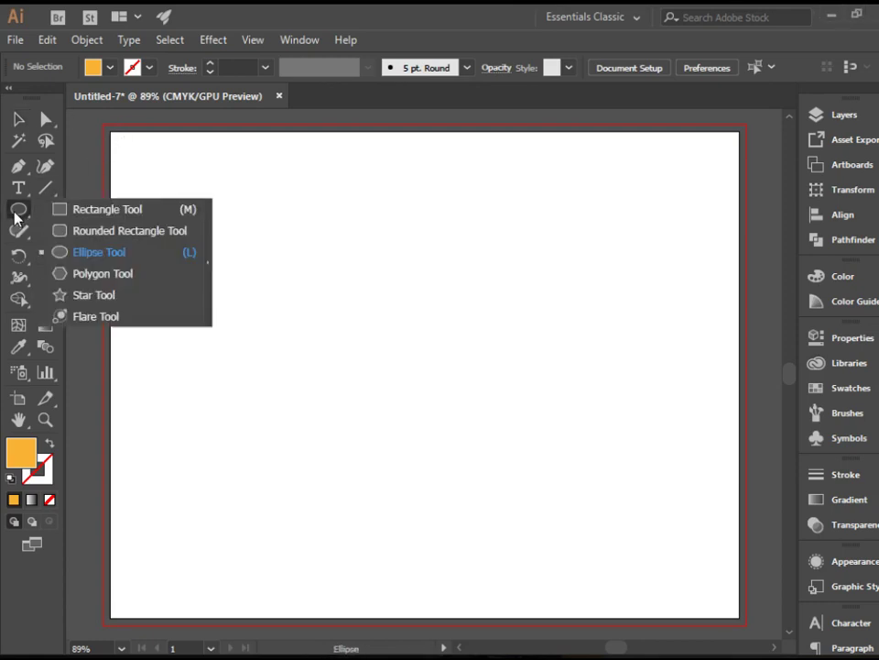
left_click(66, 209)
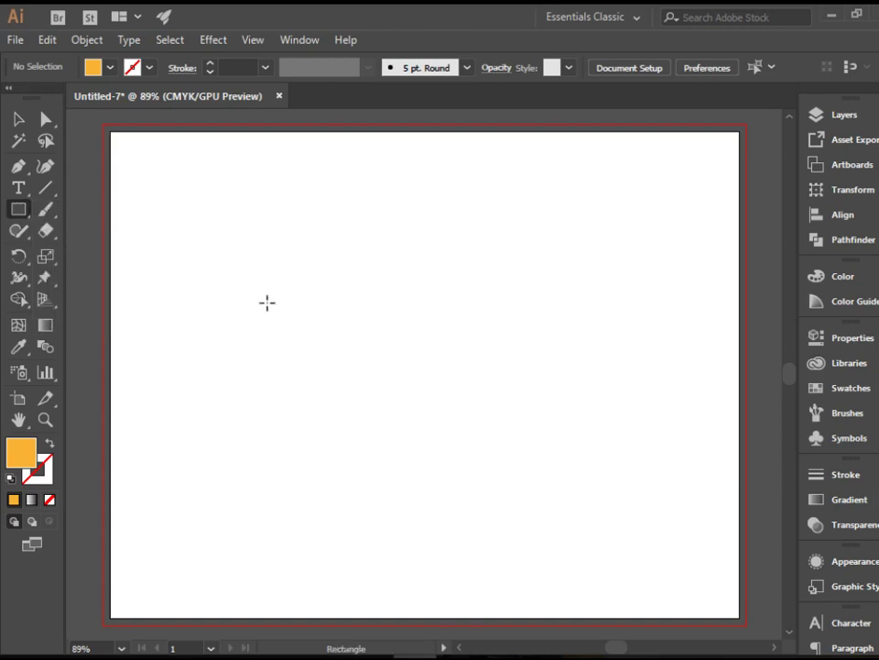
left_click_drag(288, 315, 502, 359)
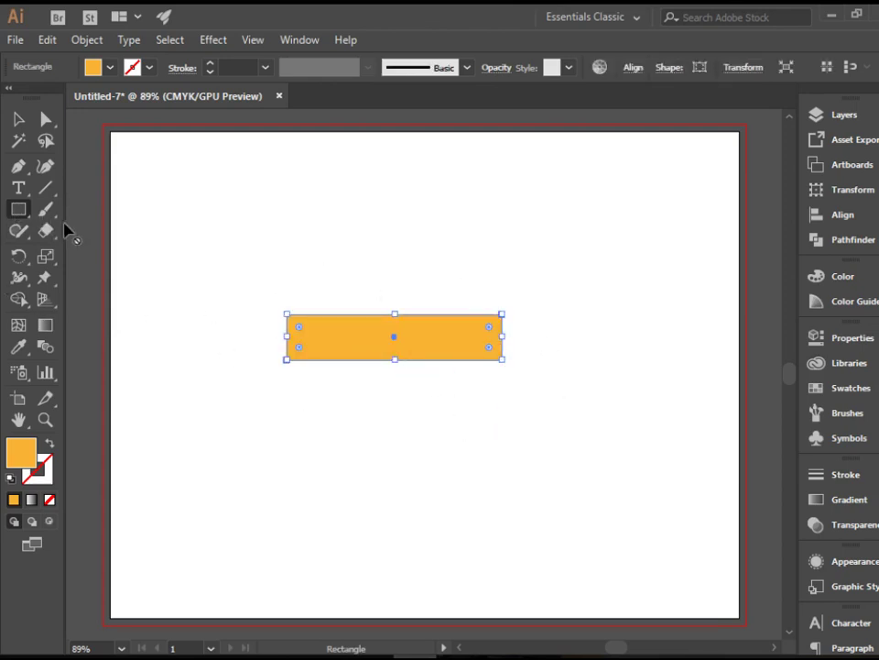
left_click(20, 212)
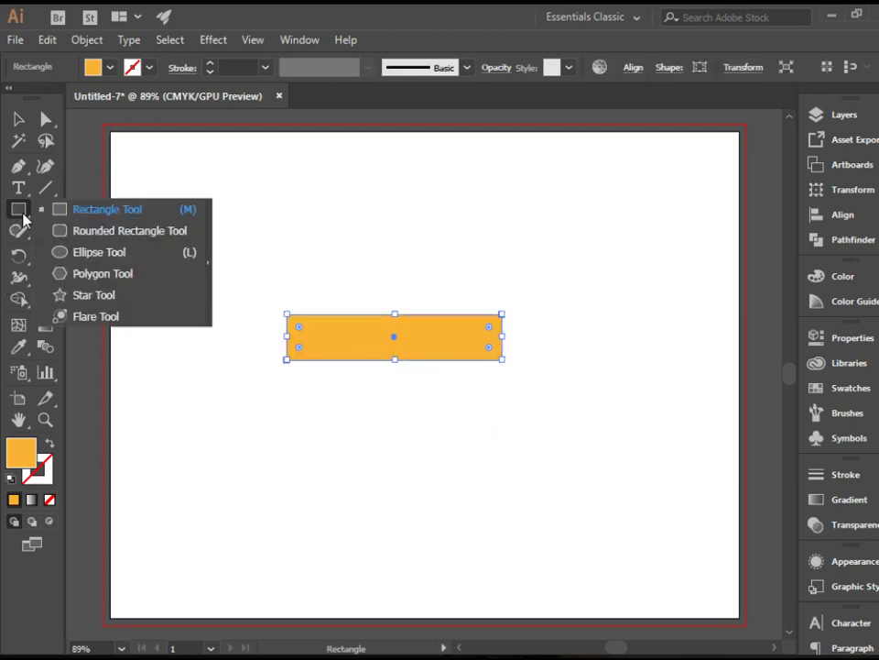
left_click(117, 250)
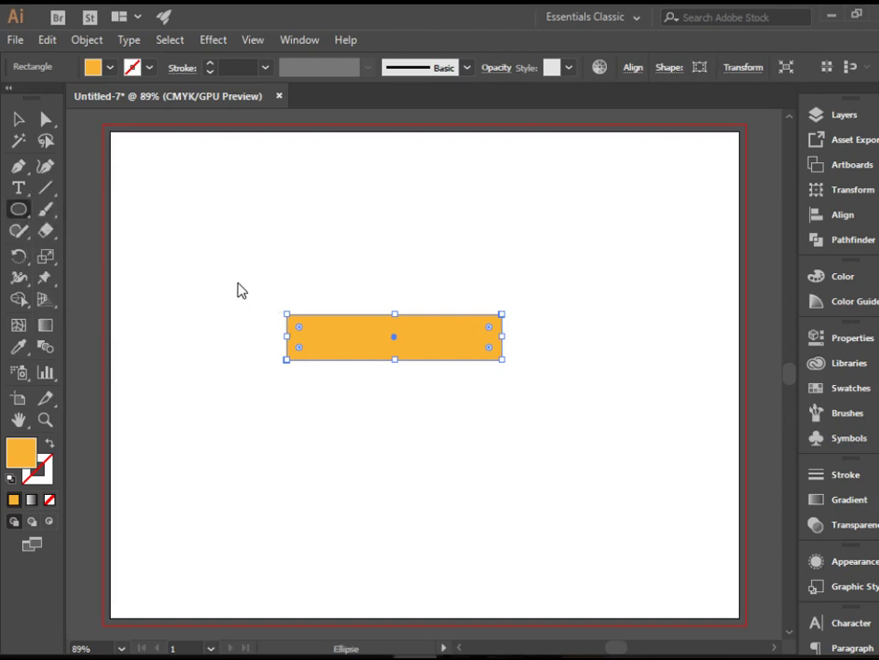
Draw a circle and move it onto the rectangle's end to cap it
left_click_drag(216, 251, 307, 343)
left_click(19, 119)
left_click(184, 229)
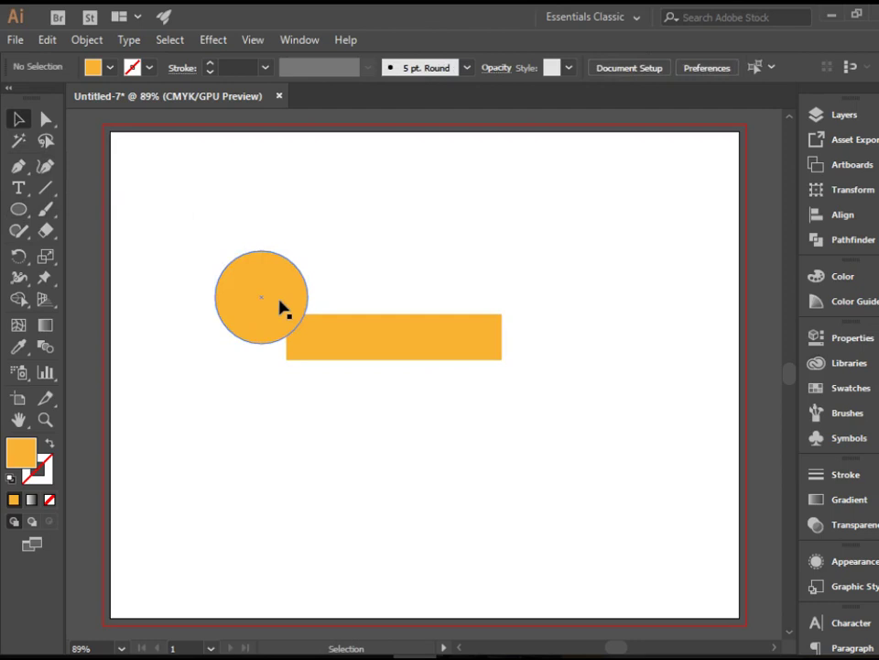
left_click_drag(278, 300, 519, 367)
left_click(502, 440)
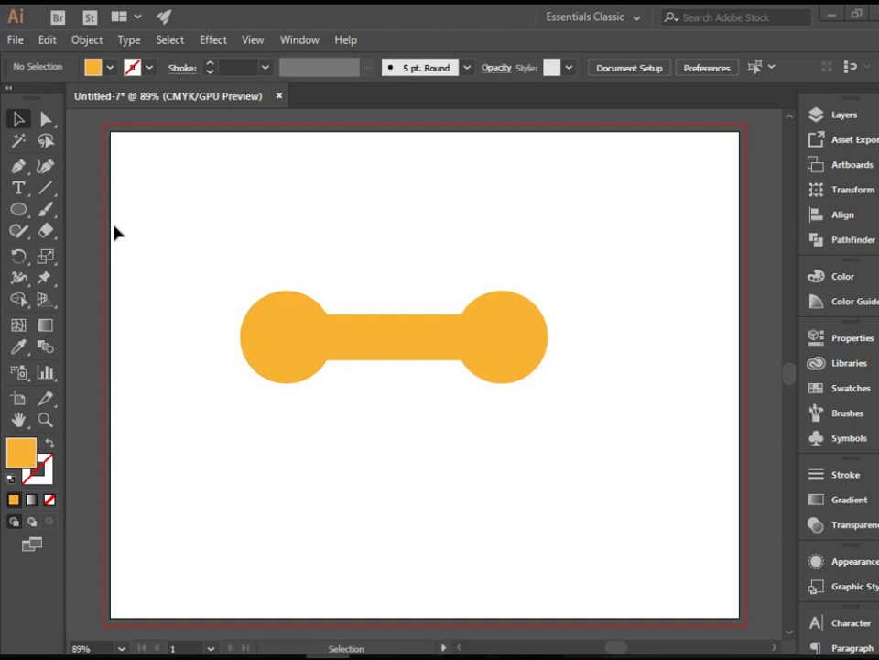
left_click(18, 209)
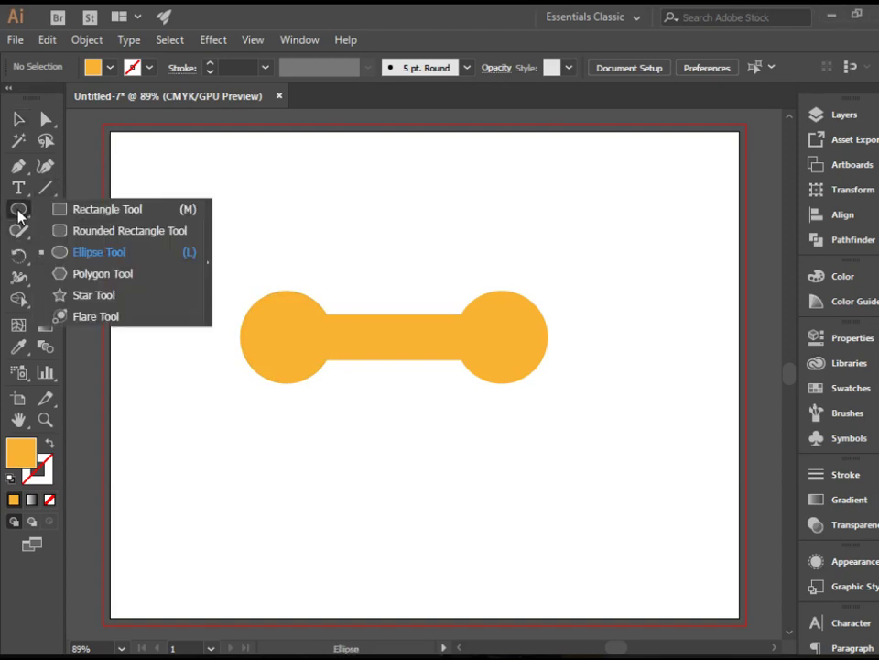
Draw a six-sided hexagon just left of the left circle
left_click(106, 279)
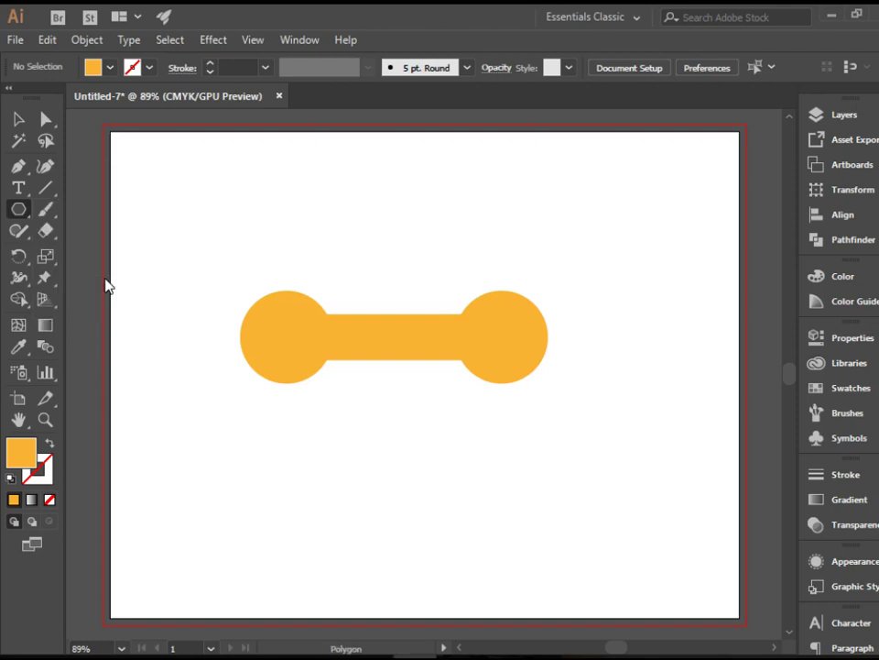
left_click(187, 257)
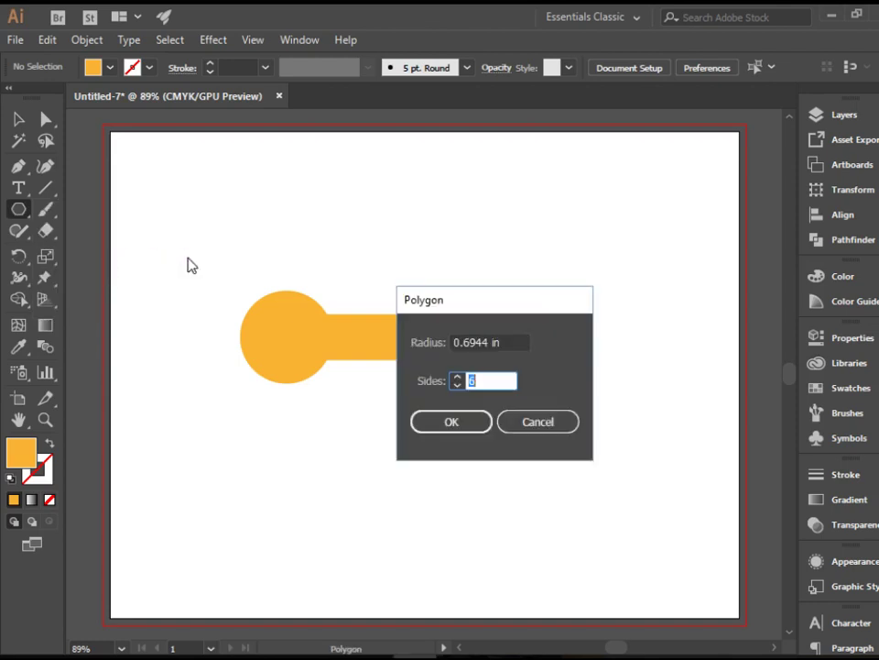
left_click(469, 380)
left_click(530, 424)
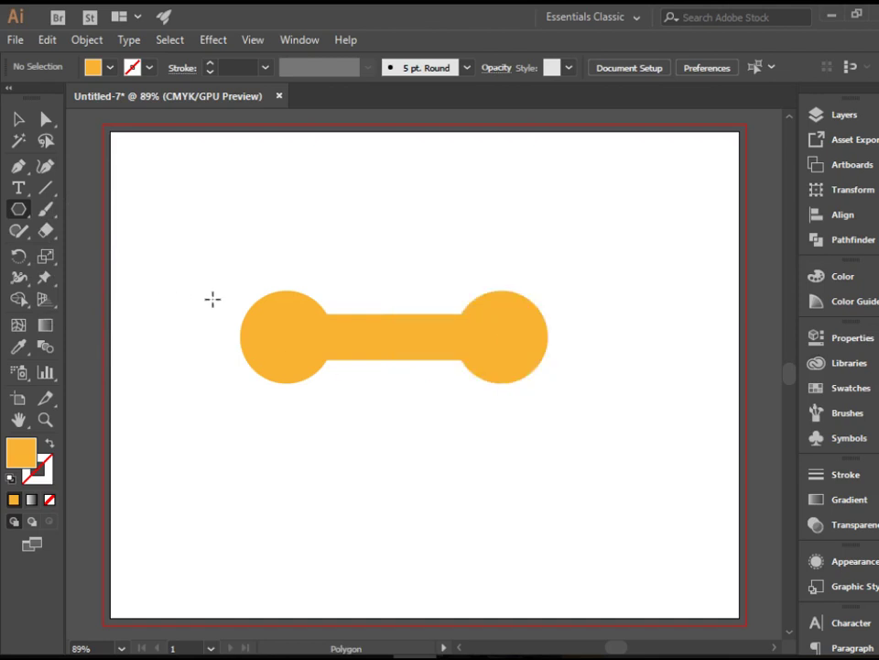
left_click_drag(212, 298, 250, 305)
Fill the hexagon with a green swatch
left_click(18, 119)
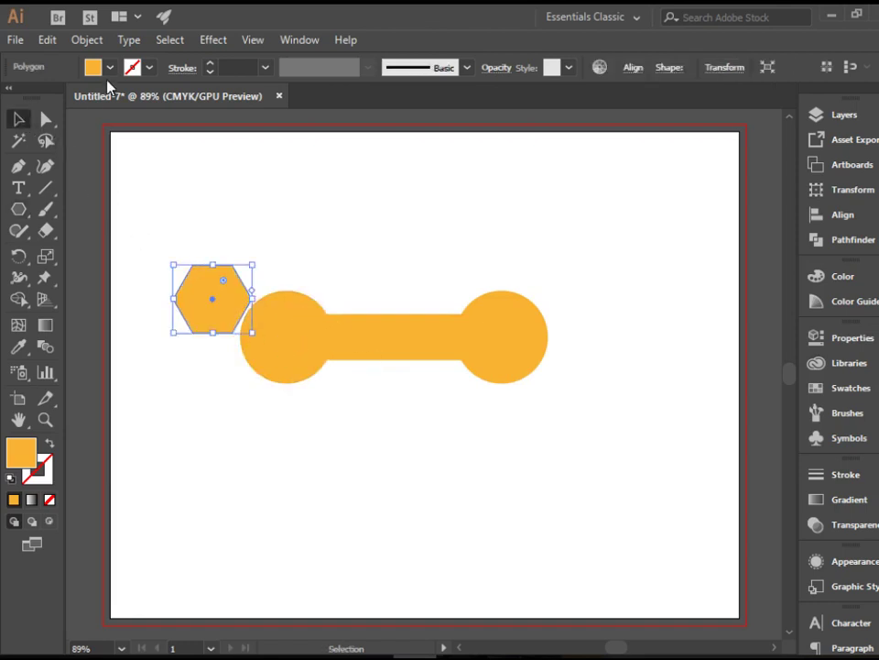
left_click(110, 66)
left_click(65, 80)
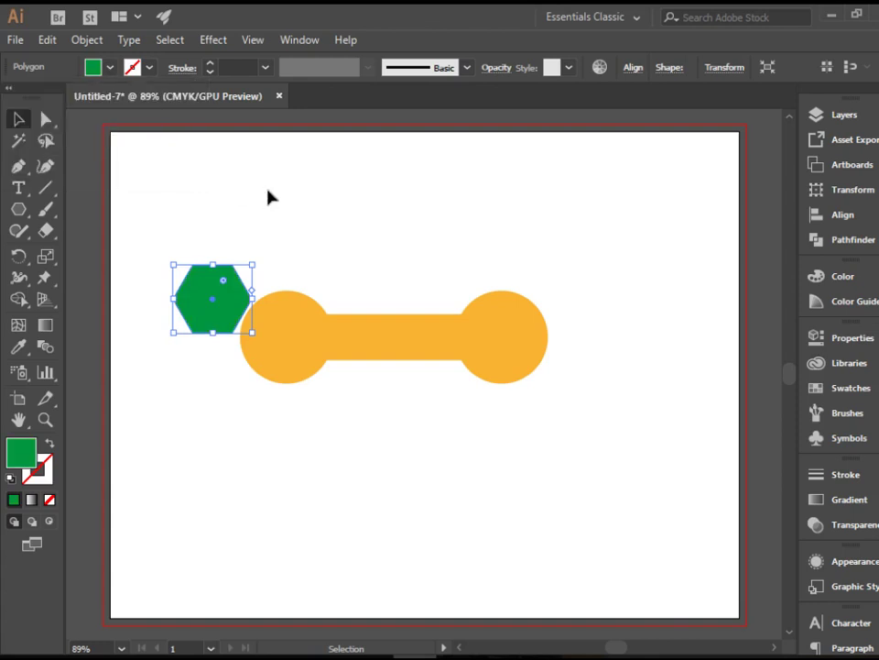
left_click(277, 244)
Resize the hexagon to about 1.06 by 1.22 in and center it over the left circle
left_click_drag(229, 311, 291, 350)
left_click_drag(317, 299, 300, 316)
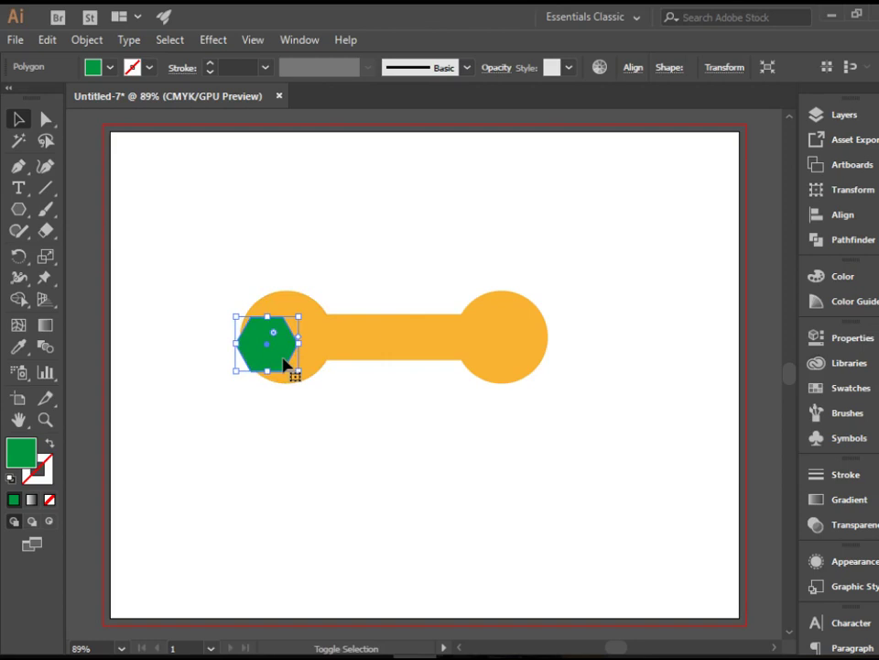
left_click_drag(287, 365, 264, 363)
left_click(352, 438)
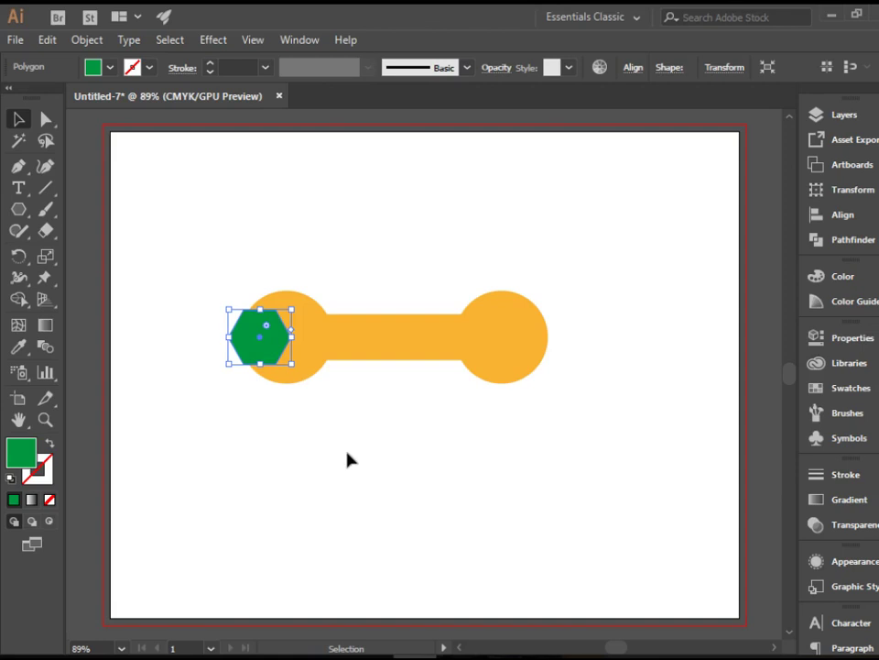
left_click(343, 458)
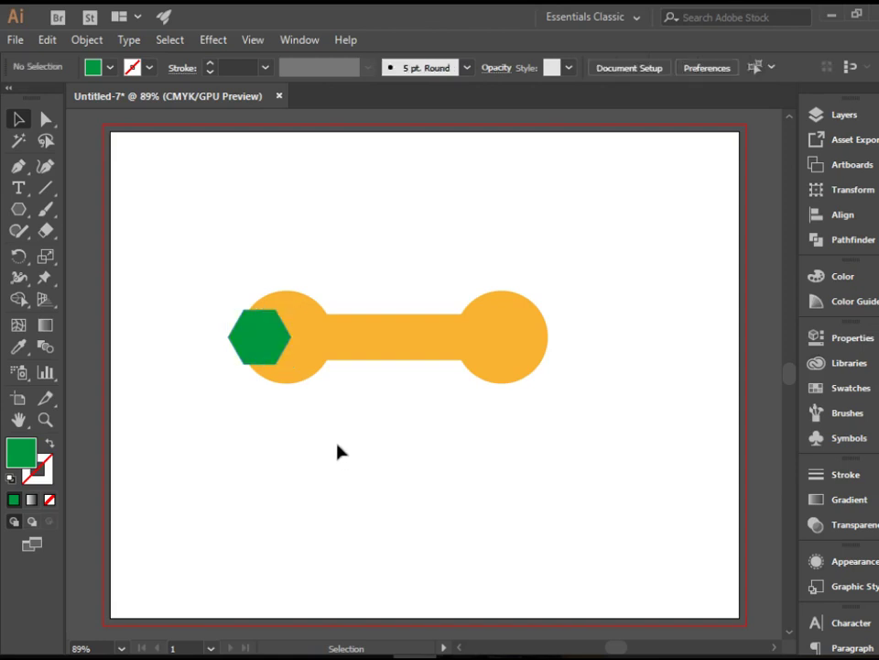
left_click(265, 363)
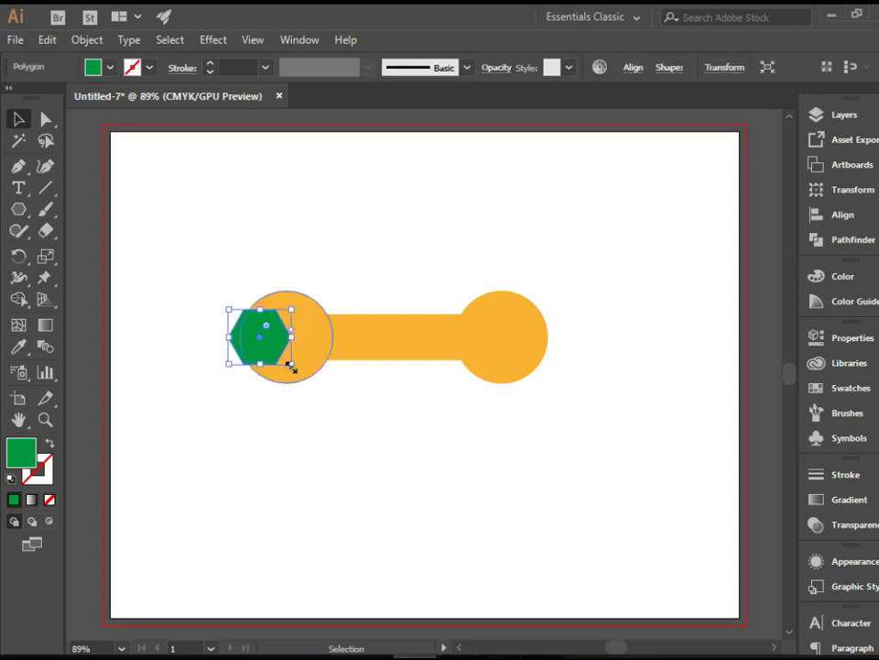
left_click_drag(290, 366, 300, 372)
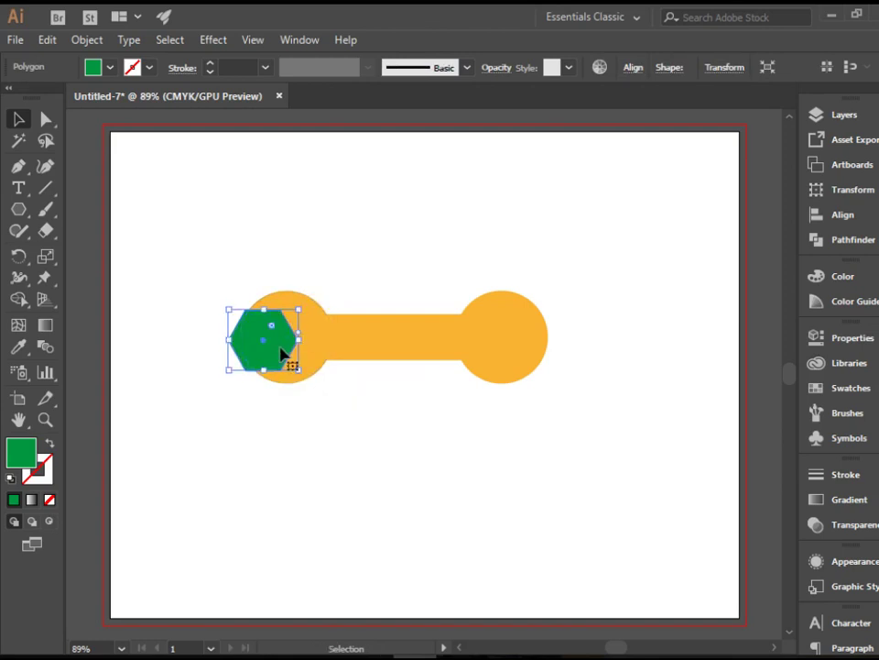
left_click(345, 418)
left_click(274, 361)
left_click_drag(275, 361, 275, 357)
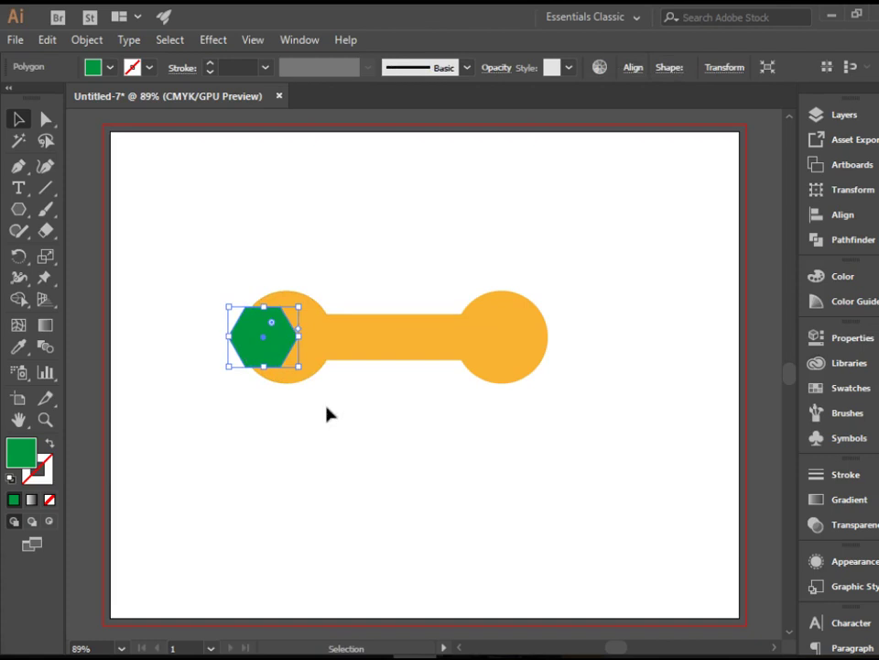
Copy the hexagon and place the duplicate over the right circle
key("a")
key("v")
key("ctrl+c")
key("ctrl+v")
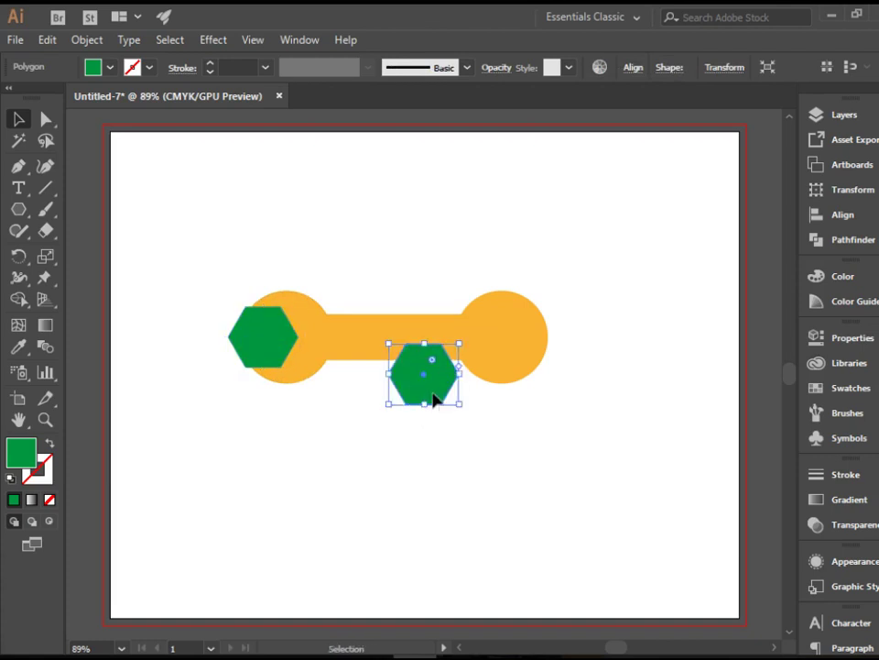
left_click_drag(436, 401, 536, 362)
left_click(582, 424)
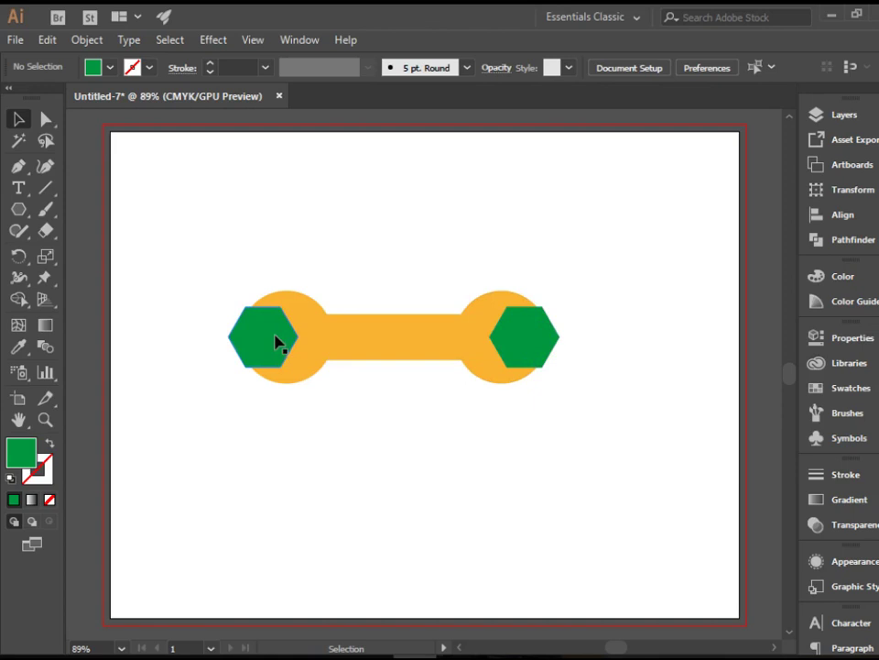
Zoom in on the wrench shapes and select all the pieces
key("z")
left_click_drag(201, 260, 557, 398)
left_click(19, 121)
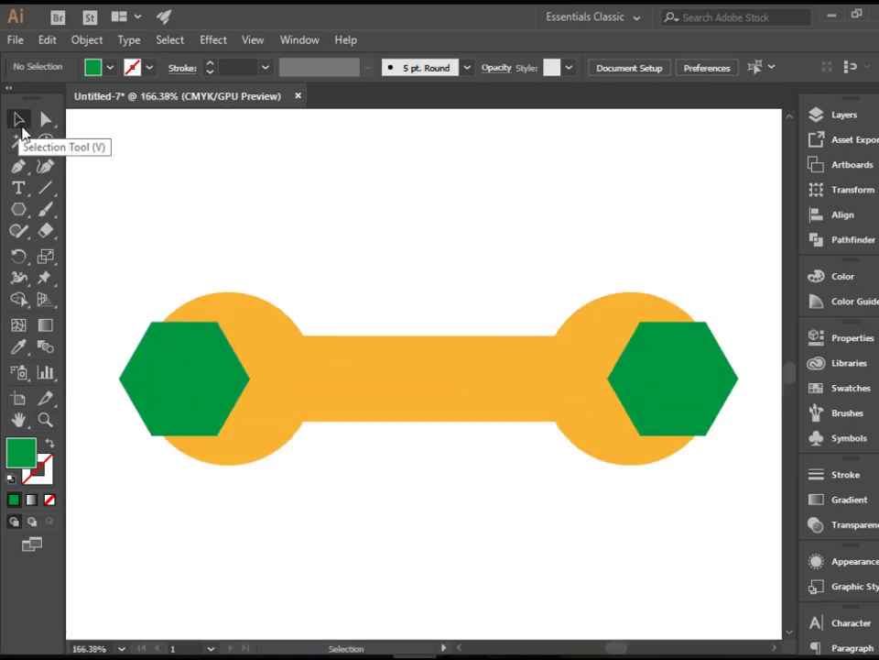
left_click_drag(123, 225, 737, 536)
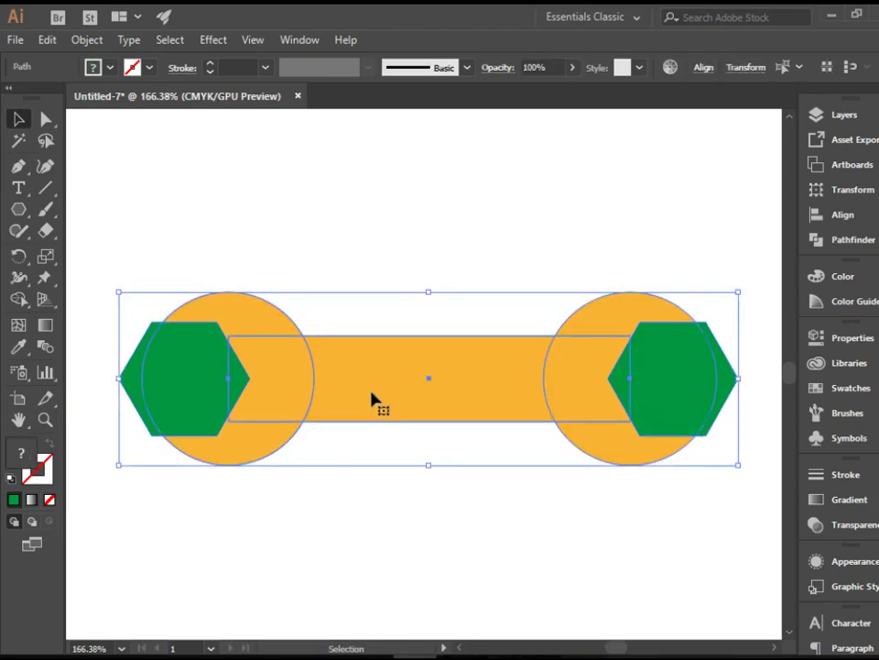
Carve both jaws by removing the hexagons and leftover slivers with Shape Builder
left_click(17, 301)
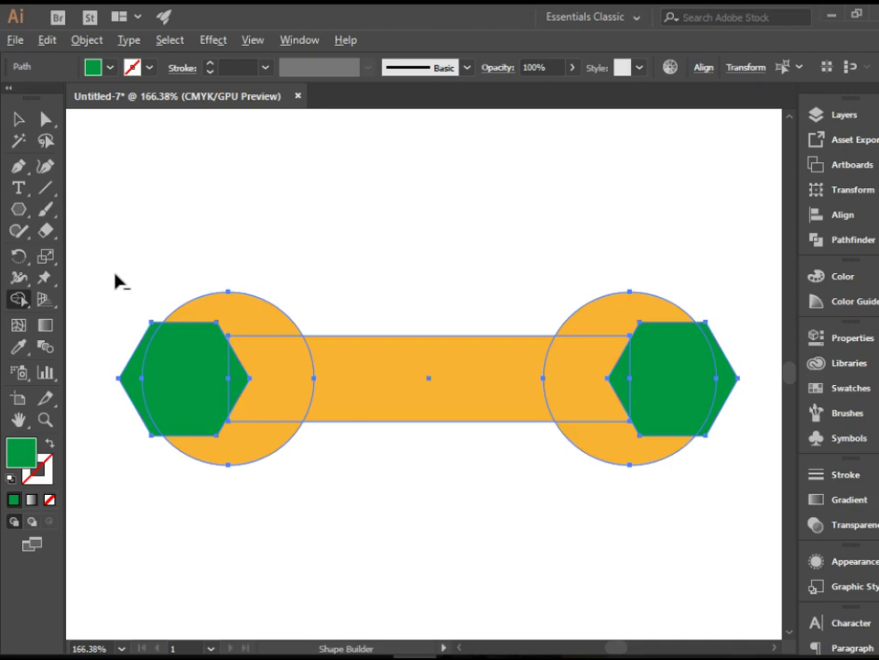
left_click_drag(137, 403, 193, 394)
left_click(236, 392, "alt")
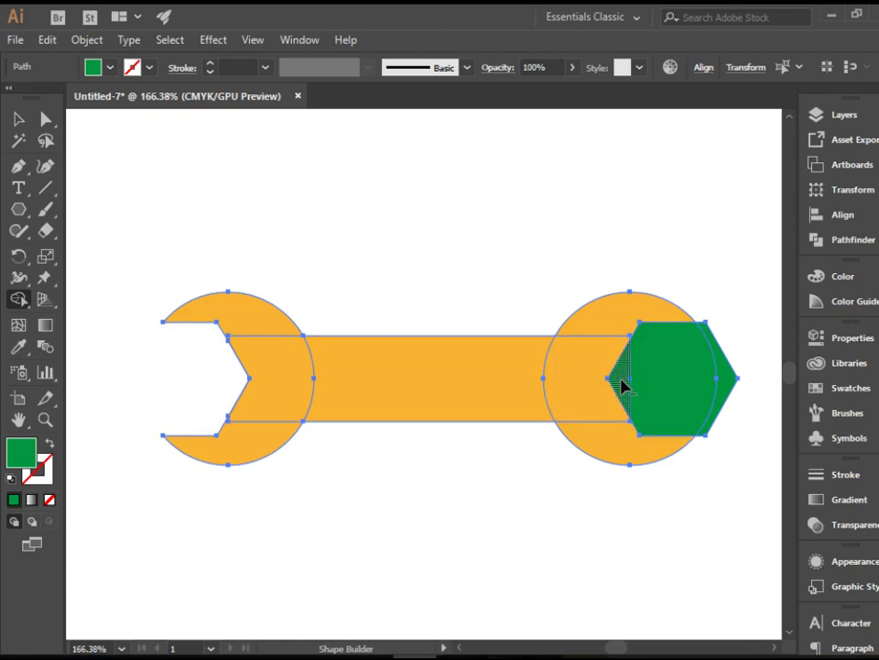
left_click_drag(621, 384, 672, 390)
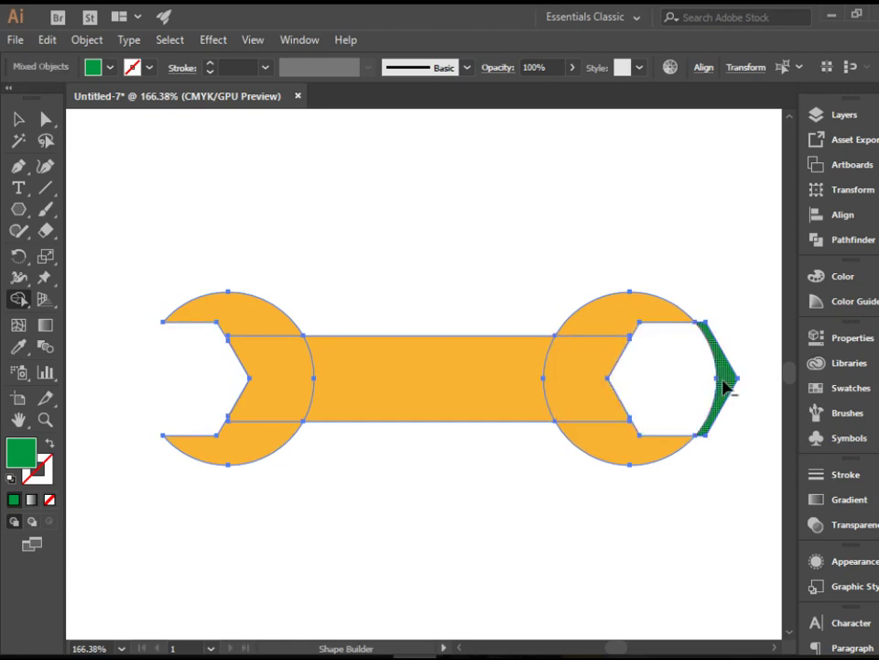
left_click(726, 385, "alt")
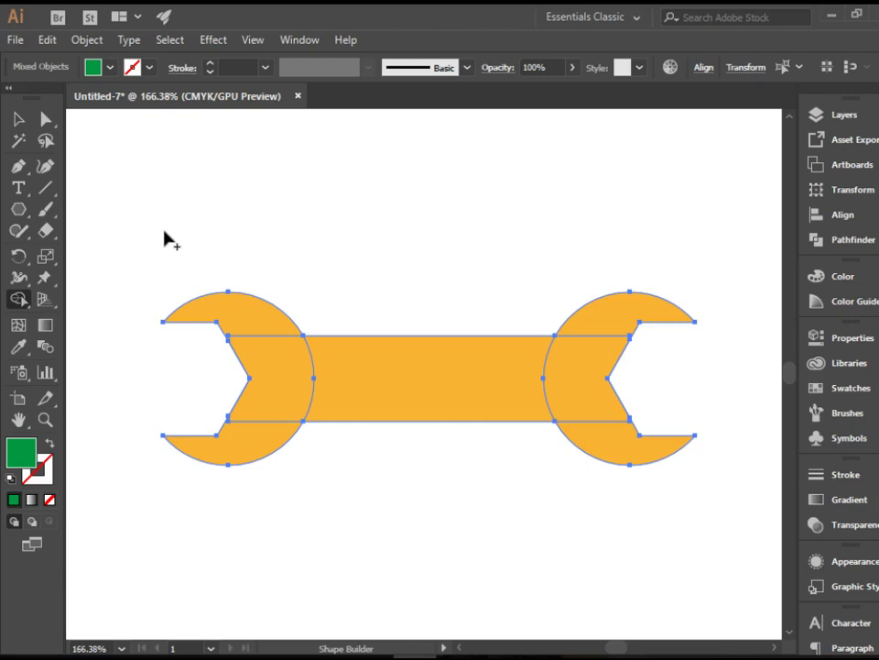
Merge the jaws, bar and remaining pieces into one wrench shape
mouse_move(247, 317)
left_mouse_down()
mouse_move(299, 383)
mouse_move(301, 397)
mouse_move(270, 446)
left_mouse_up()
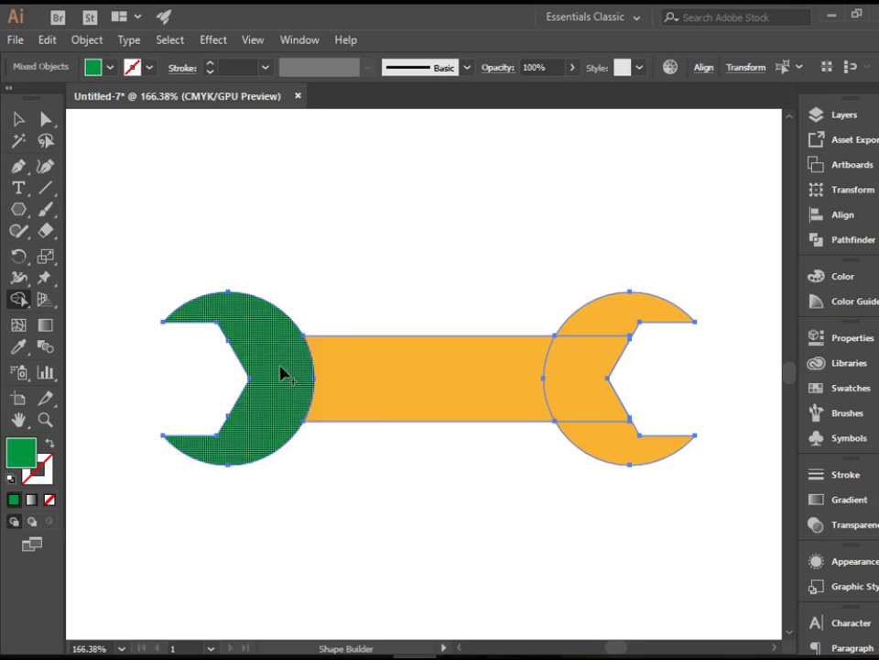
left_click_drag(282, 374, 595, 381)
left_click(615, 326)
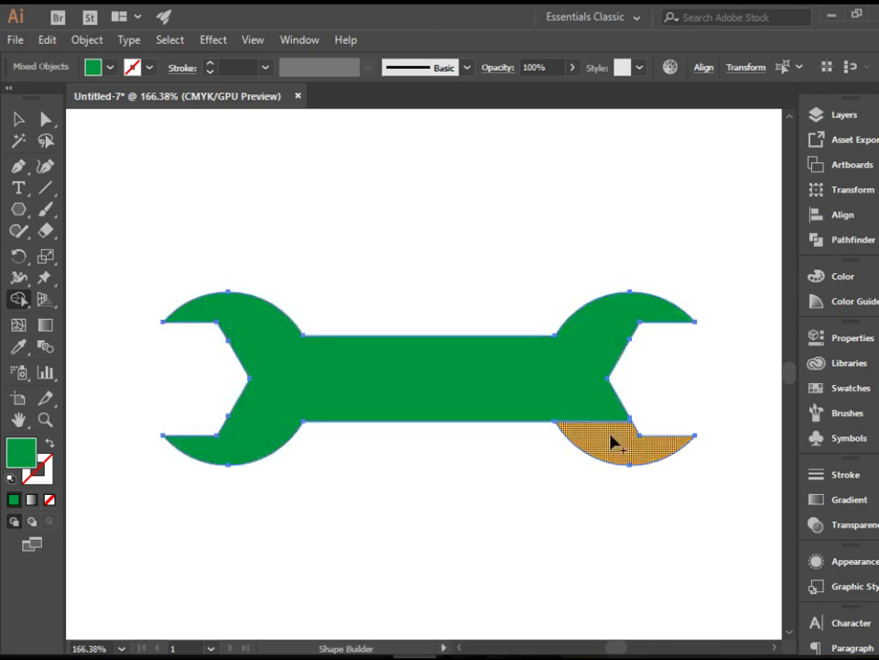
mouse_move(613, 443)
left_mouse_down()
mouse_move(589, 410)
mouse_move(602, 441)
left_mouse_up()
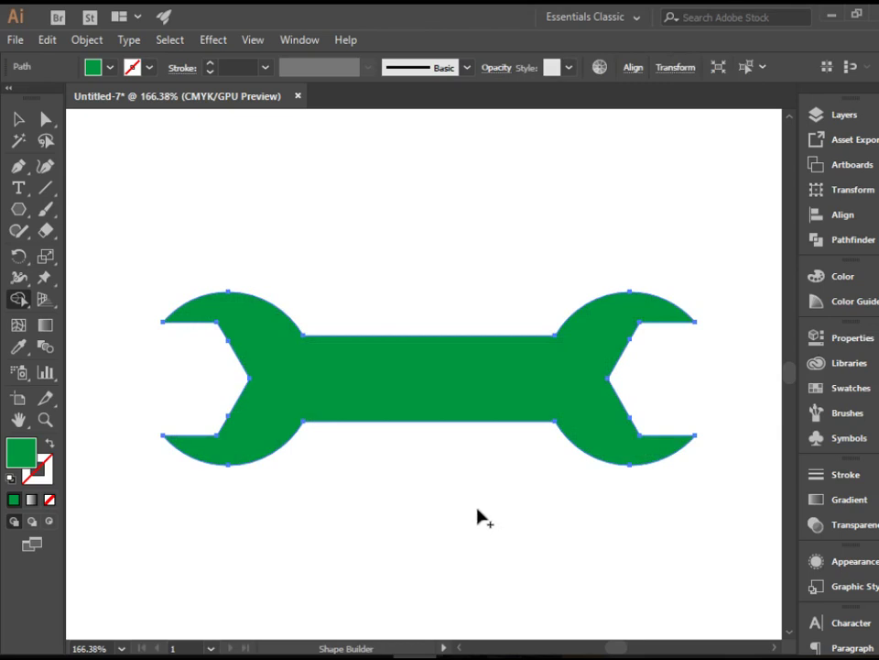
Fill the selected wrench with the grey (K=70) swatch
left_click(109, 68)
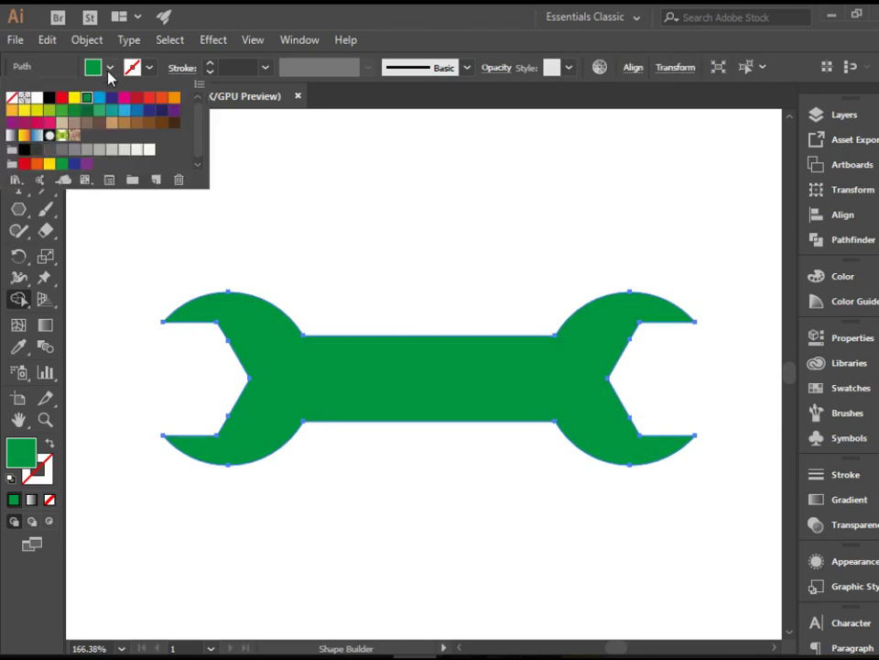
left_click(61, 150)
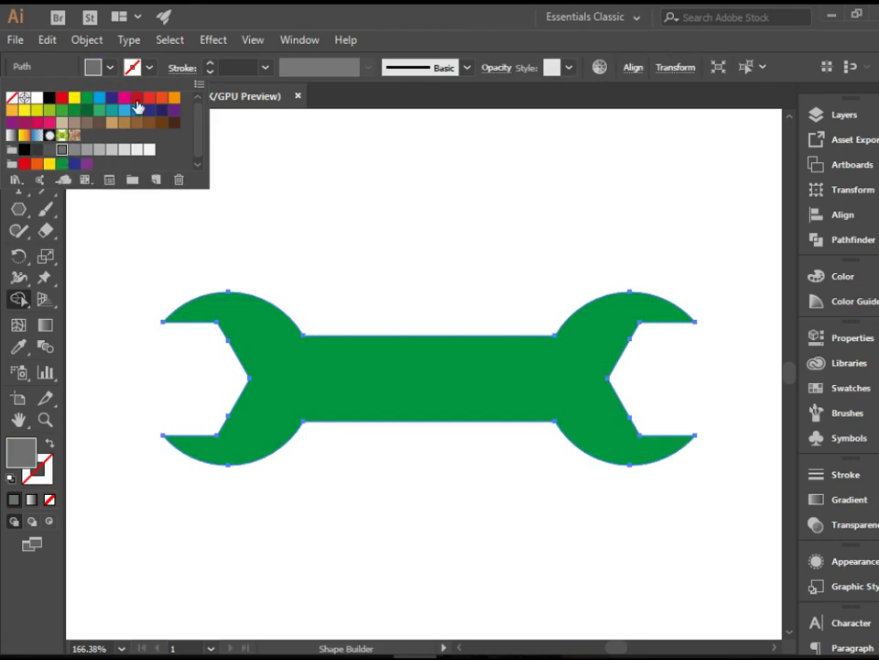
key("Escape")
left_click(19, 120)
left_click(210, 188)
left_click(260, 360)
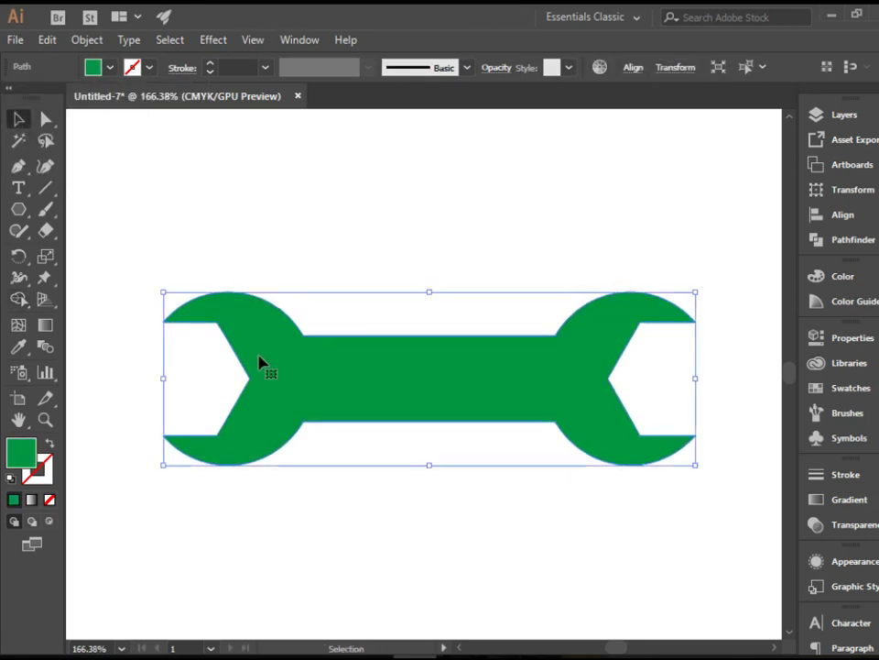
left_click(92, 66)
left_click(61, 151)
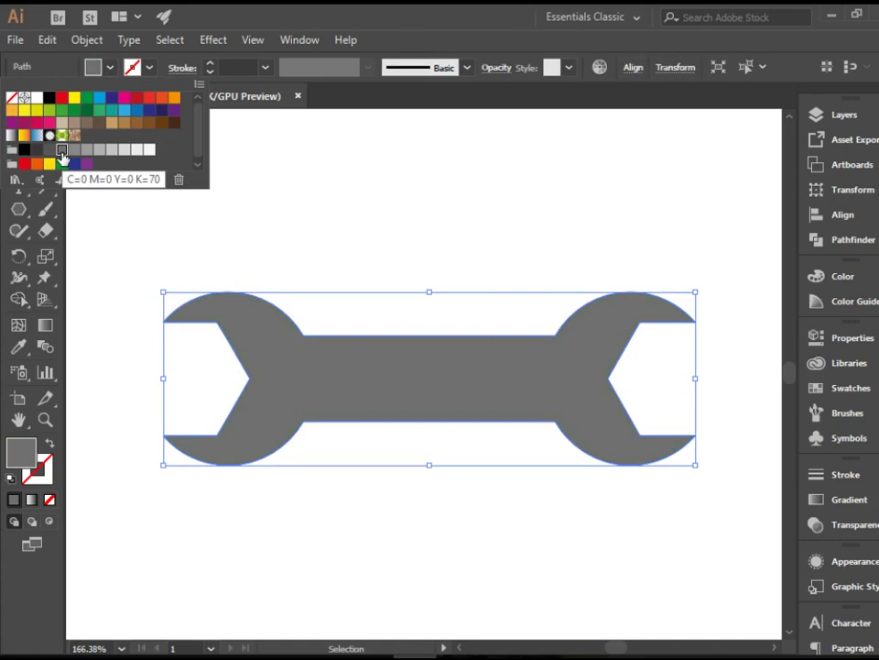
Give the wrench a dark grey outline with a 4 pt stroke weight
left_click(149, 68)
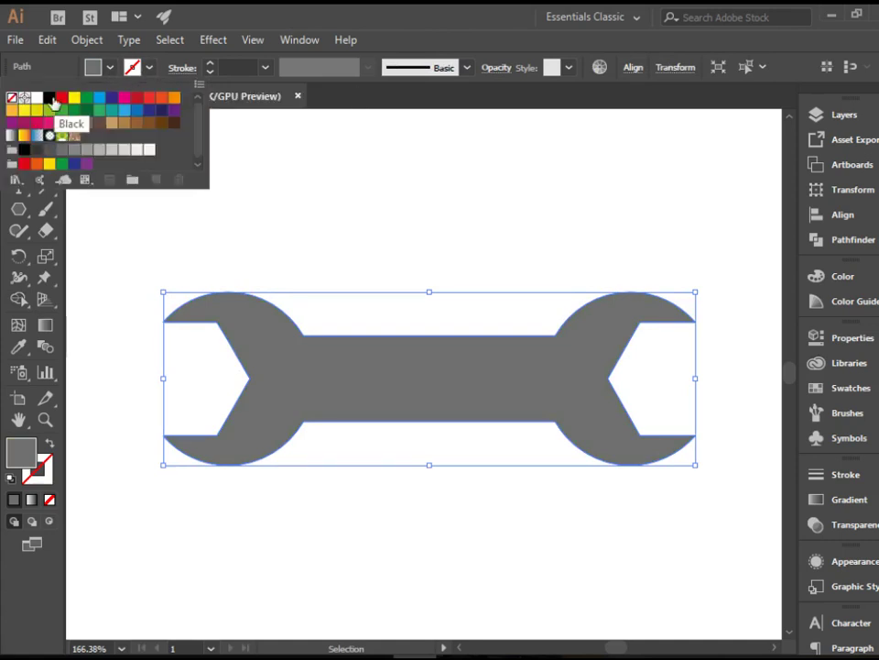
left_click(35, 148)
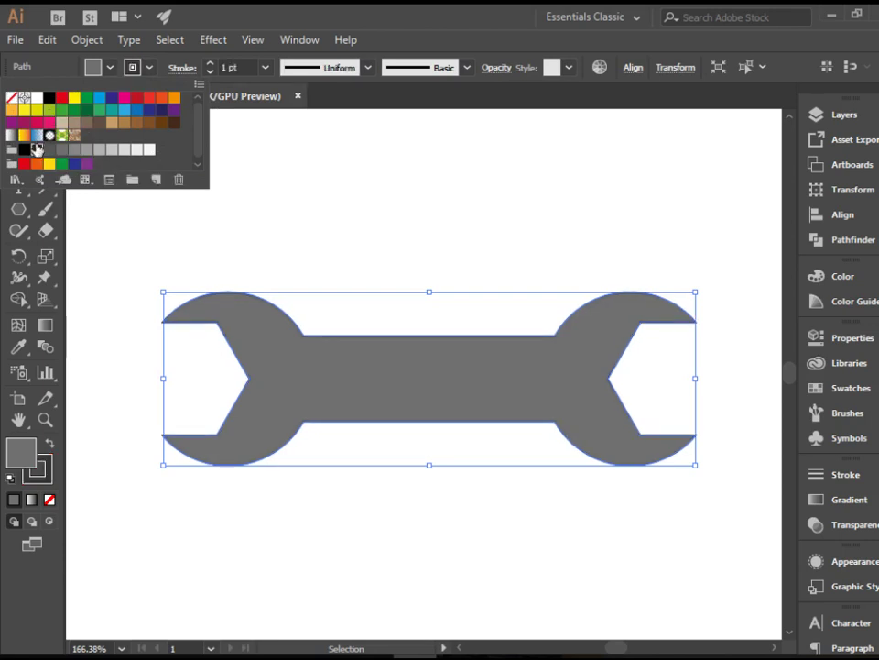
left_click(211, 65)
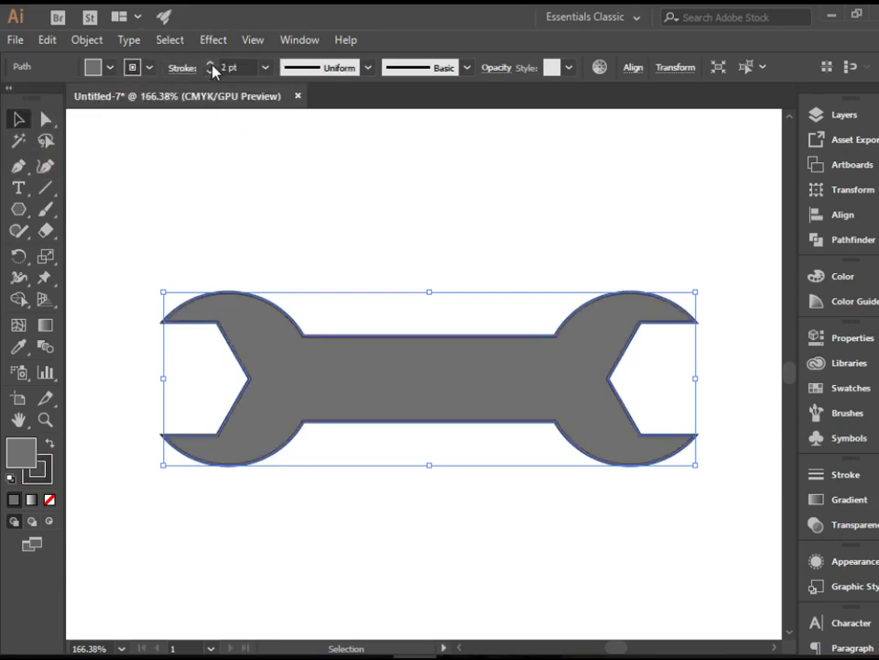
left_click(211, 65)
left_click(211, 65)
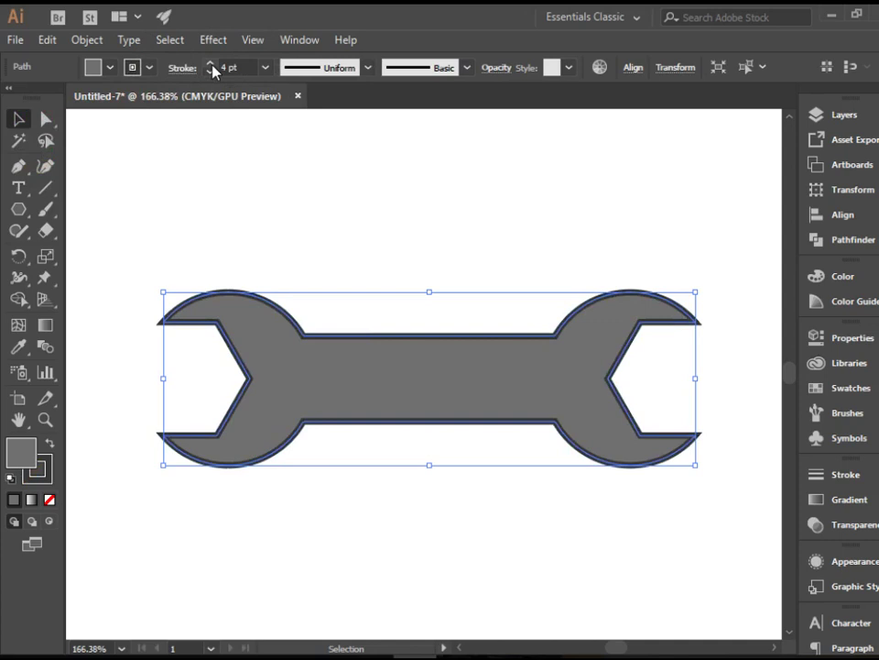
Deselect the wrench and zoom out to see it on the whole artboard
left_click(353, 175)
key("ctrl+minus")
key("ctrl+minus")
key("ctrl+minus")
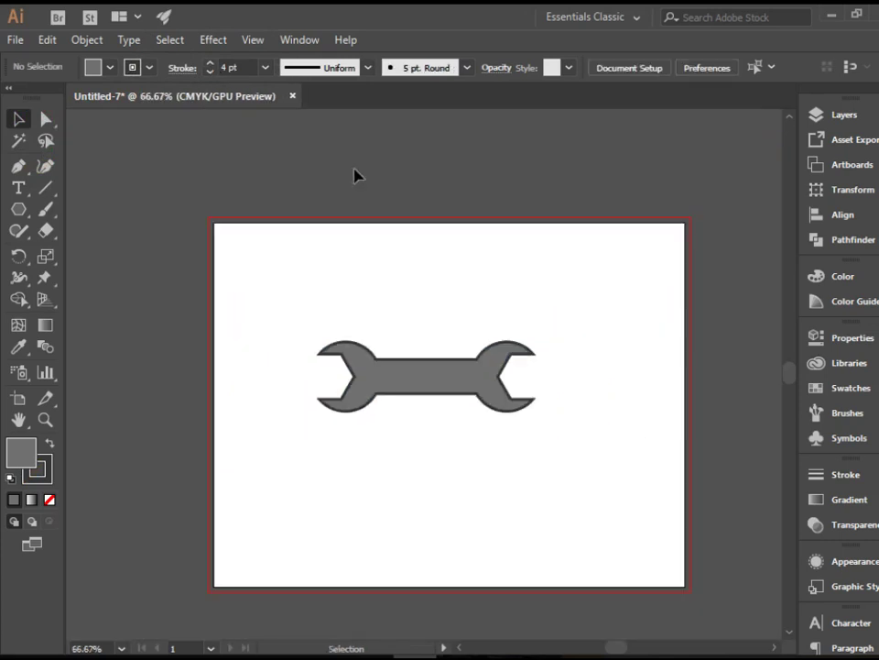